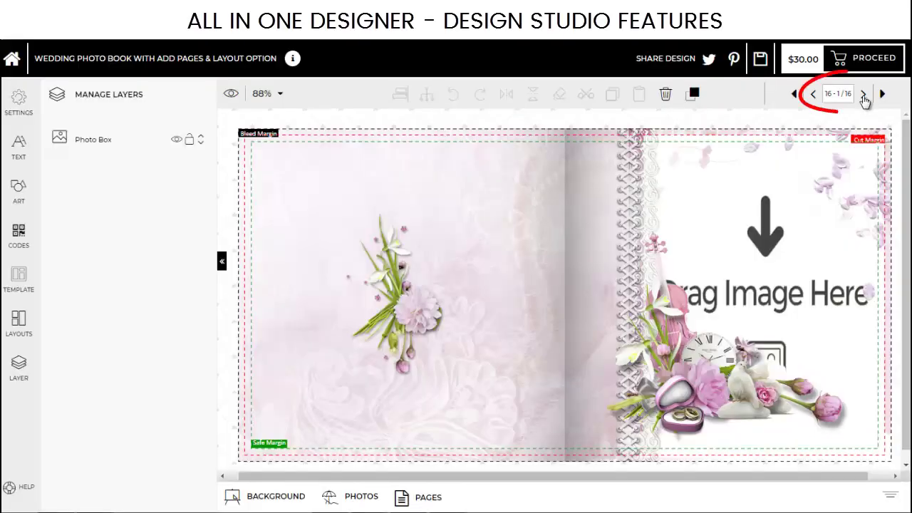
Page forward through the wedding photo book to spread 14-15, then back again.
click(862, 97)
click(863, 97)
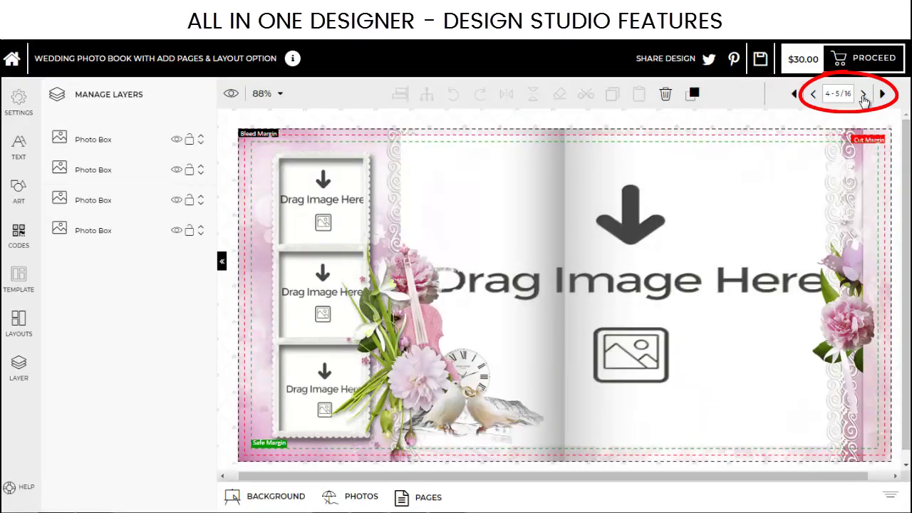
click(862, 97)
click(863, 96)
click(863, 96)
click(862, 96)
click(864, 98)
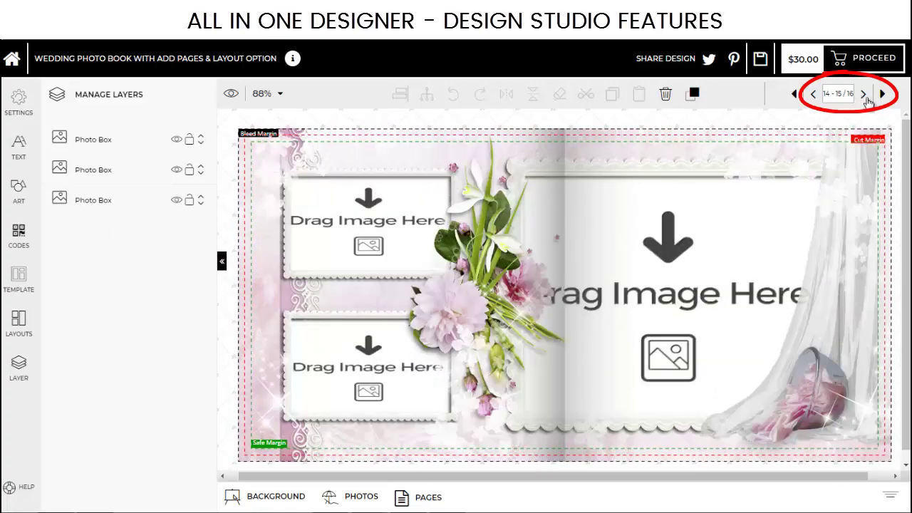
click(816, 96)
click(816, 95)
click(816, 96)
click(815, 95)
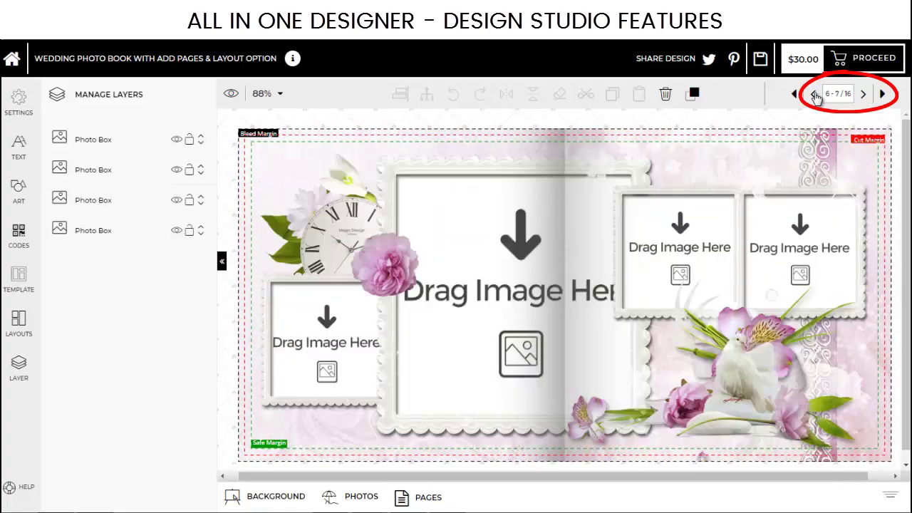
click(816, 95)
click(816, 95)
click(816, 95)
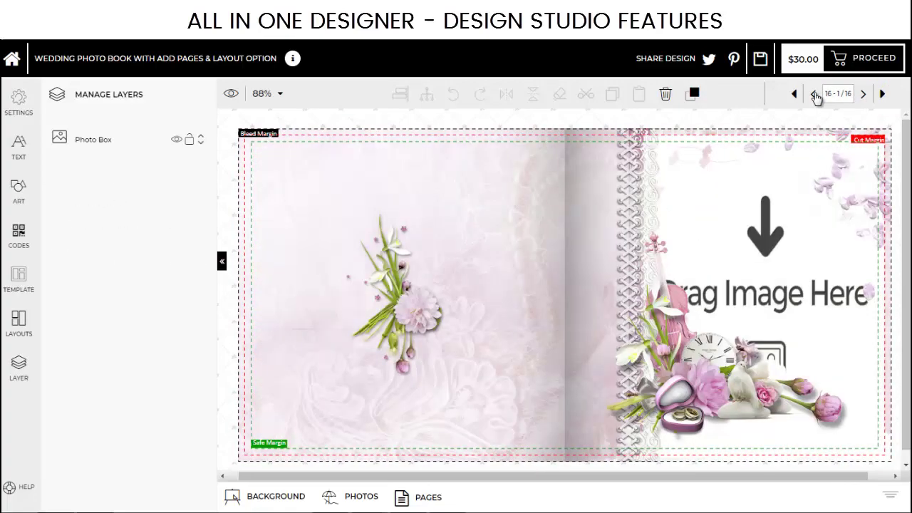
Drag the second spread's thumbnail to a new position in the page strip.
click(428, 499)
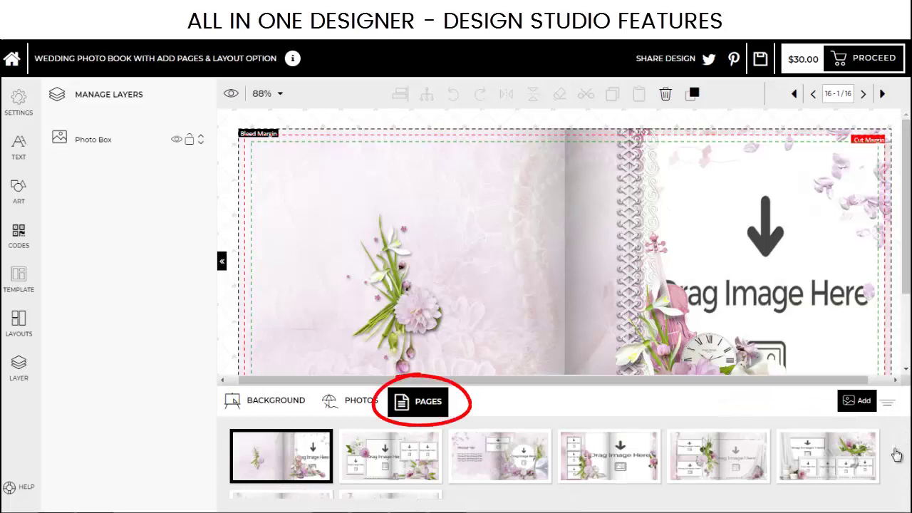
scroll(896, 455, down, 2)
scroll(896, 454, up, 2)
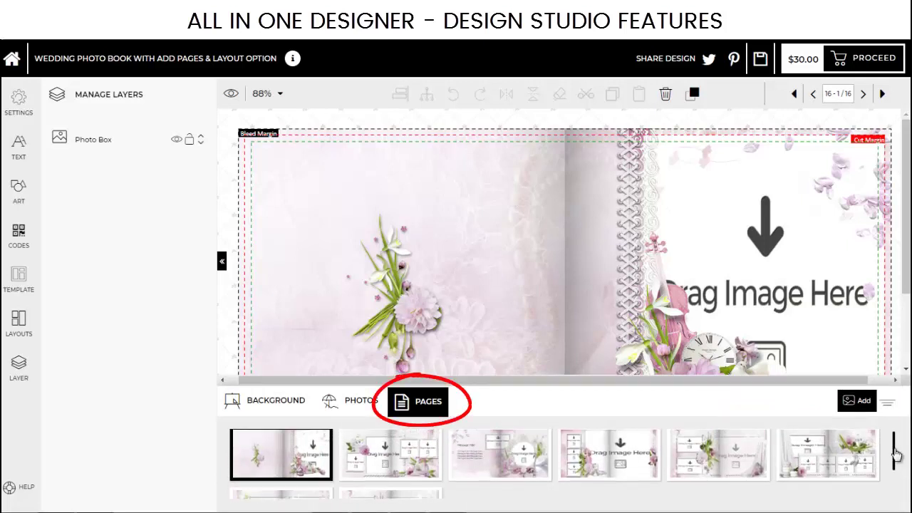
drag(407, 457, 306, 492)
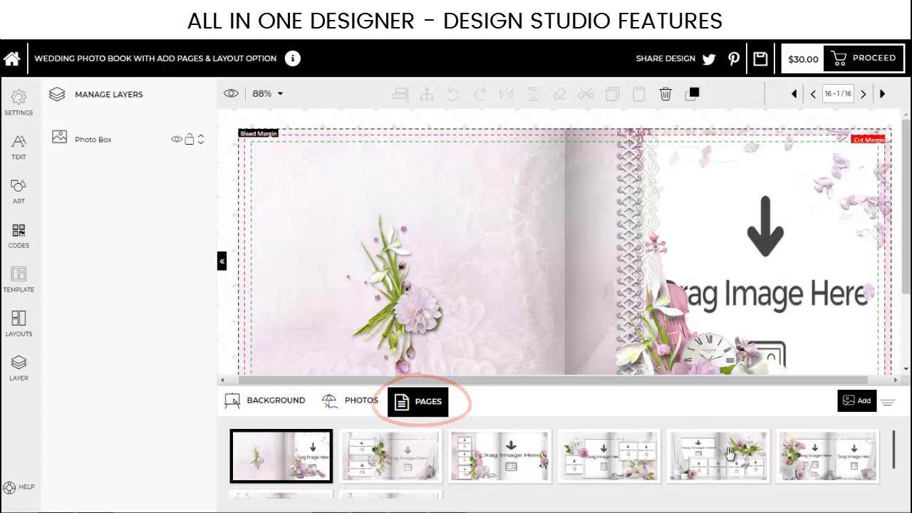
click(280, 94)
click(282, 130)
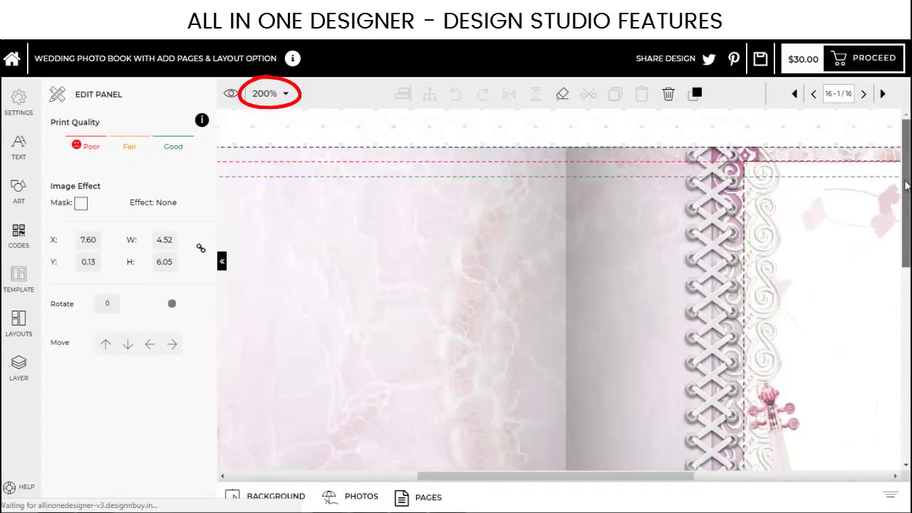
scroll(600, 432, down, 5)
scroll(556, 285, right, 5)
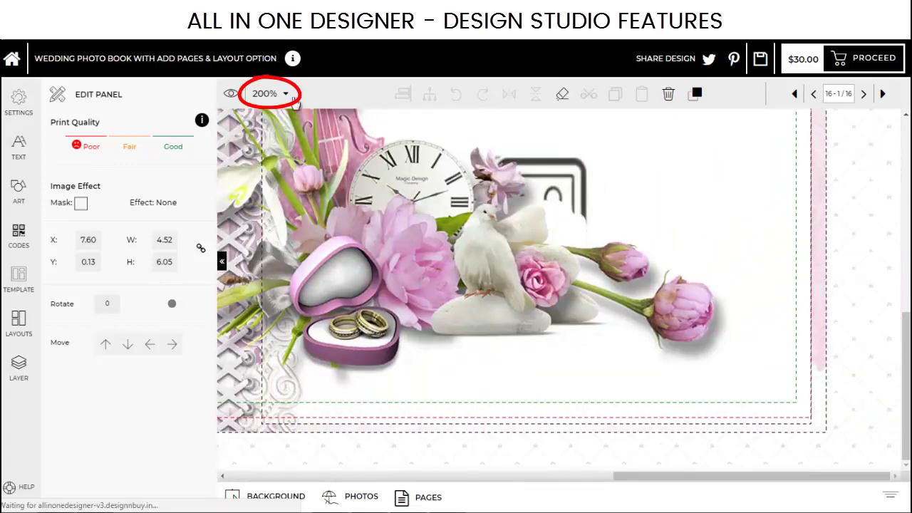
click(269, 94)
click(281, 163)
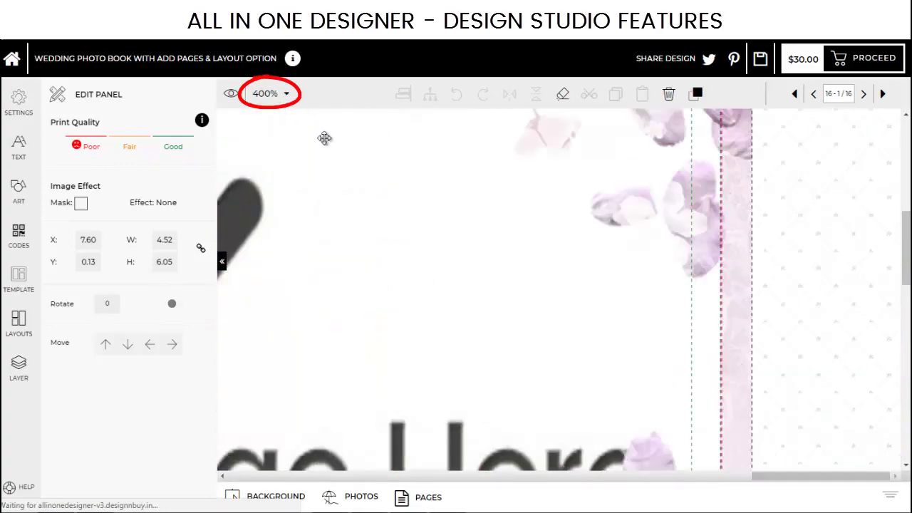
click(269, 93)
click(281, 174)
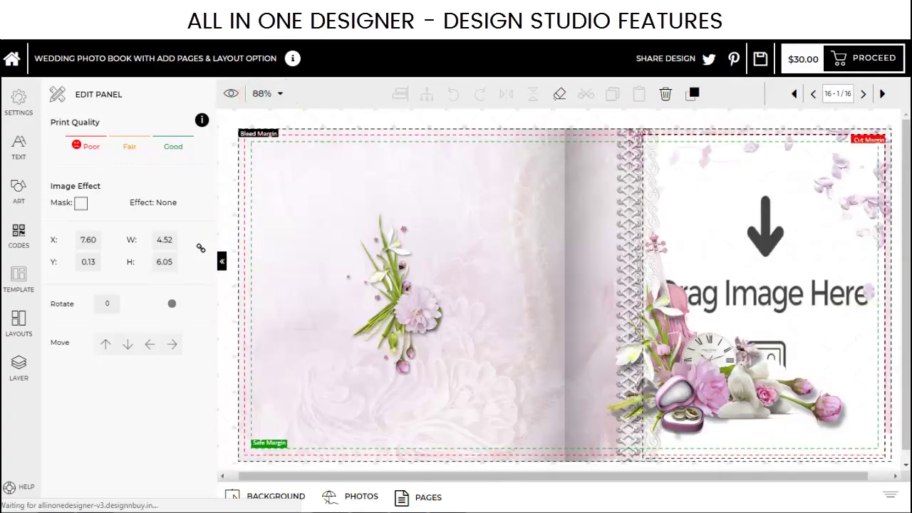
click(313, 193)
Replace spread 2-3's three-photo design with a four-photo-box layout, confirming the replacement.
click(17, 278)
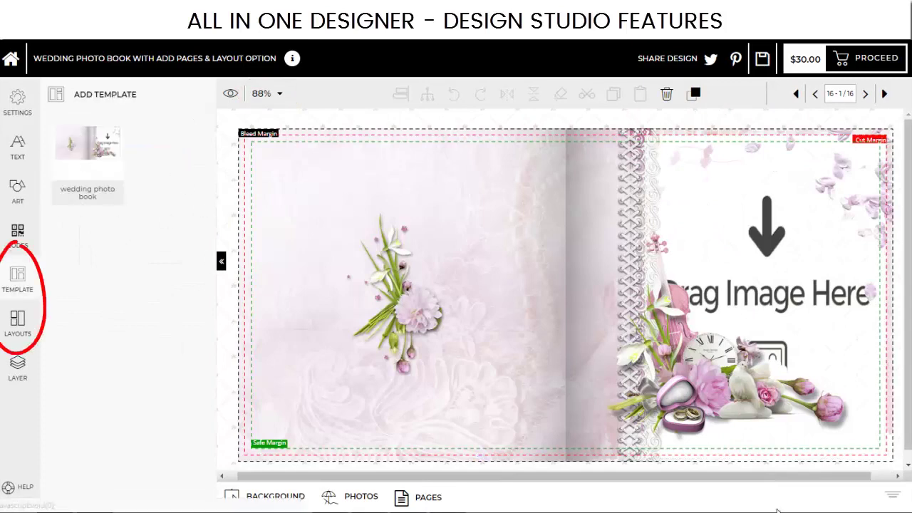
click(420, 498)
click(374, 460)
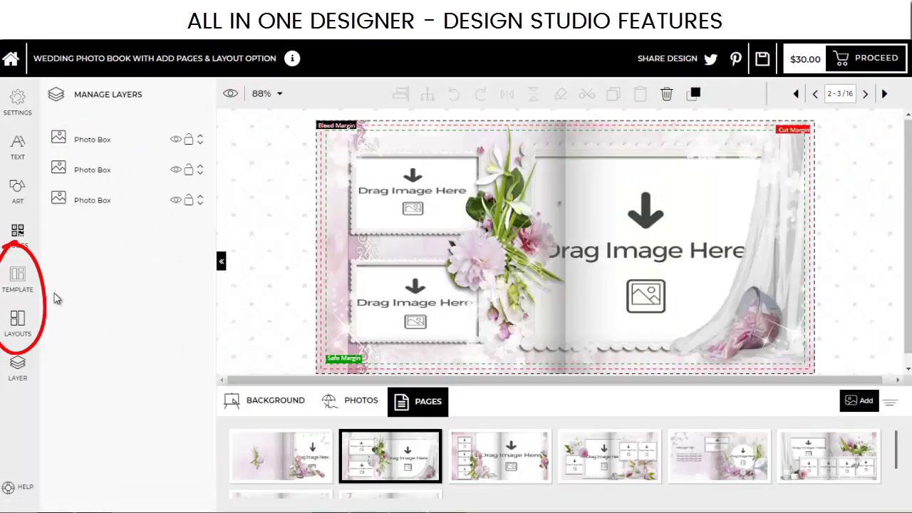
click(17, 320)
click(88, 145)
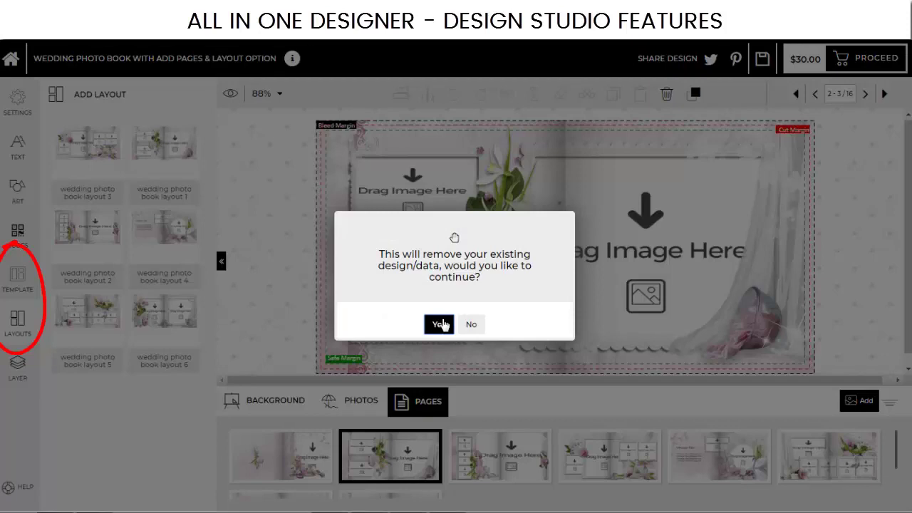
click(440, 324)
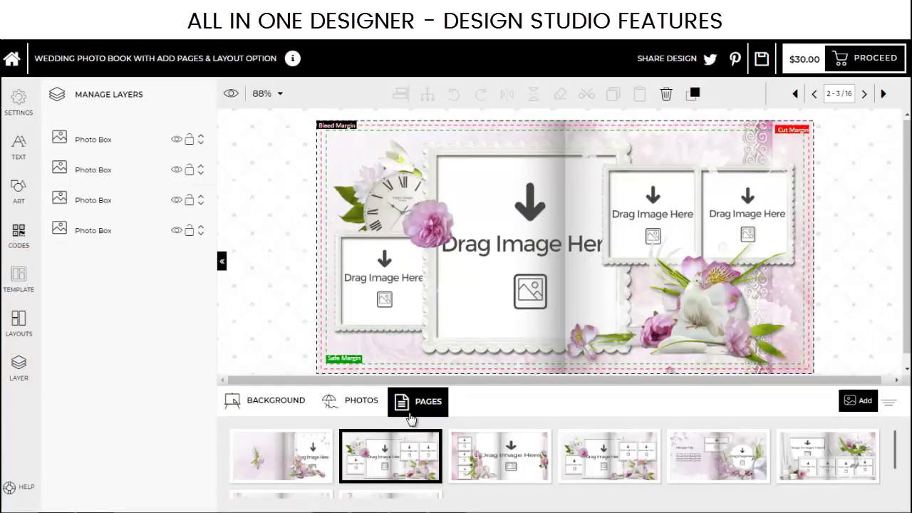
click(285, 456)
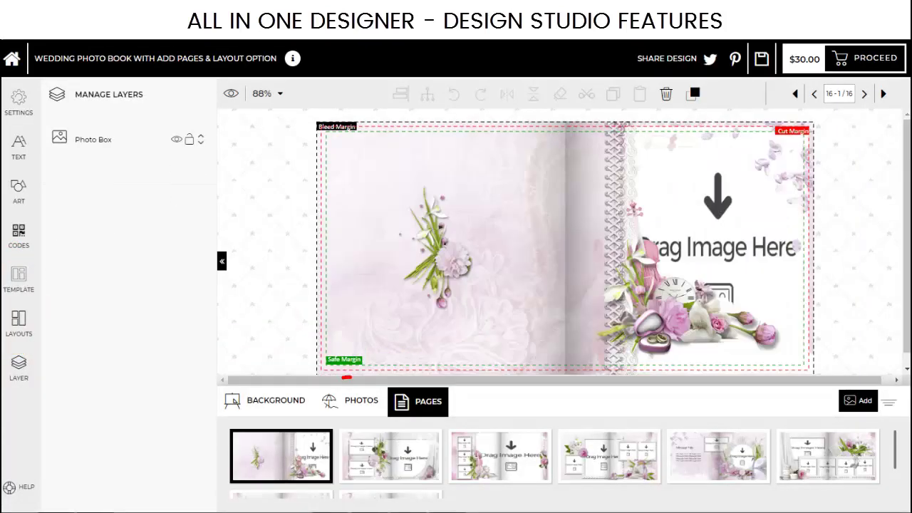
Upload all pictures from the Sample Pictures folder into the photo library.
click(362, 401)
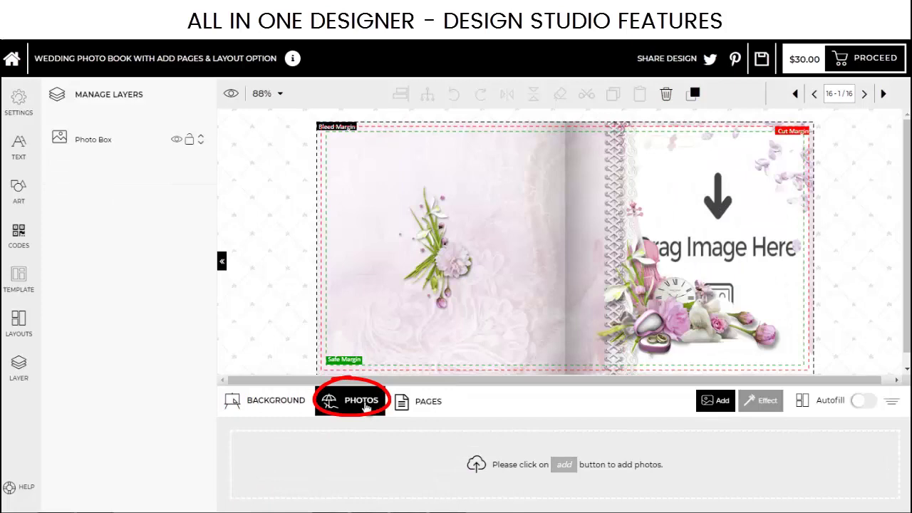
click(721, 401)
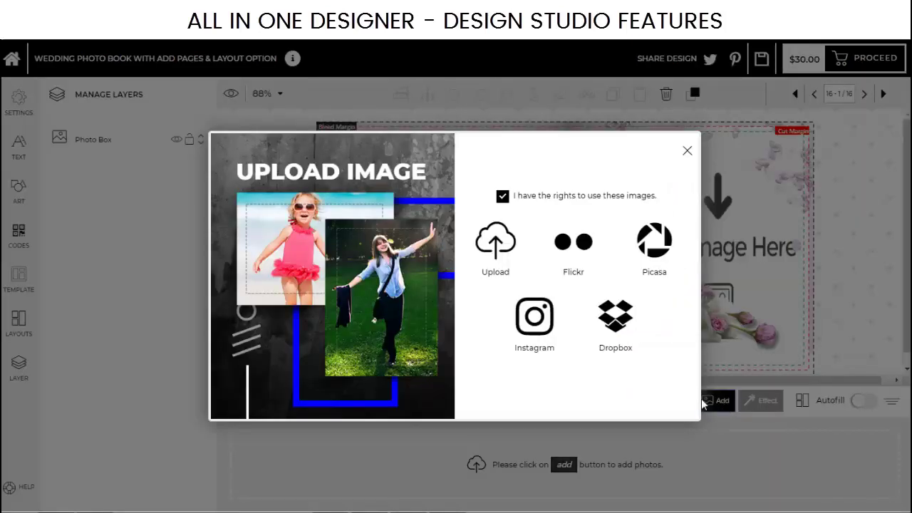
click(495, 242)
drag(126, 158, 401, 296)
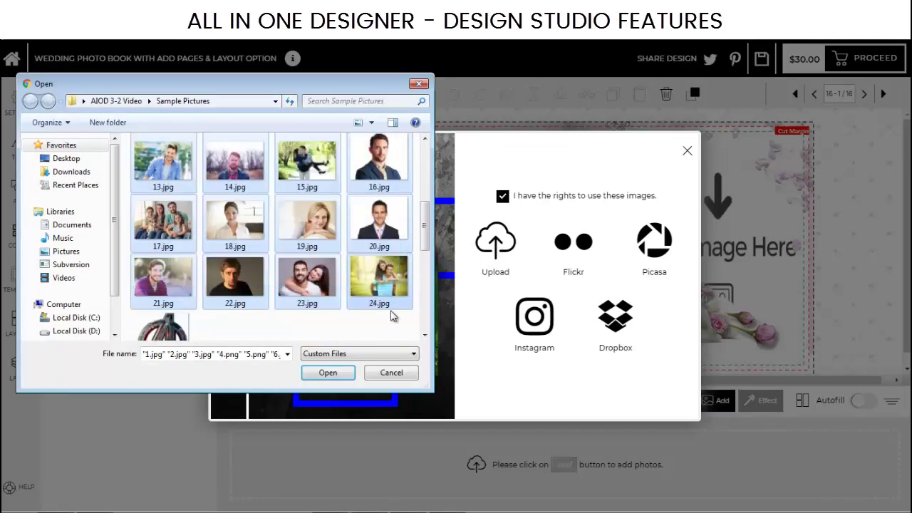
key(Return)
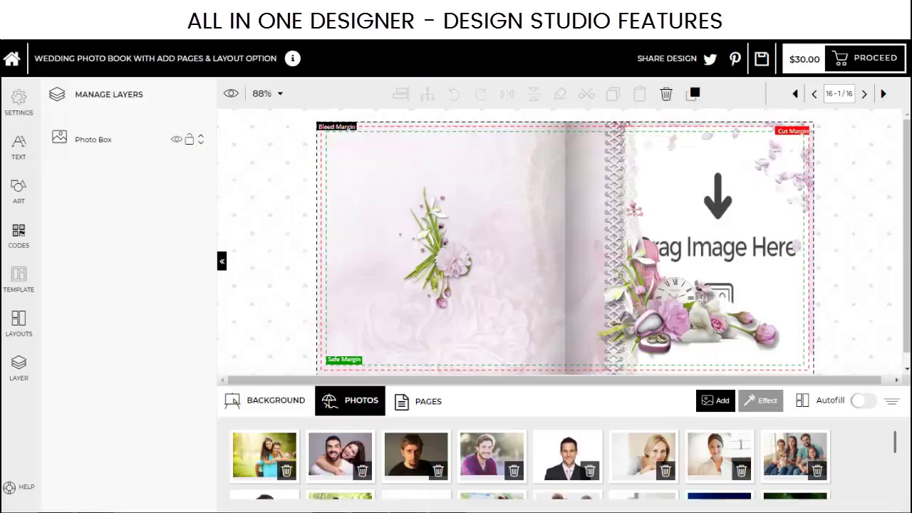
Autofill the book's photo boxes with the uploaded pictures and advance to spread 6-7.
click(859, 404)
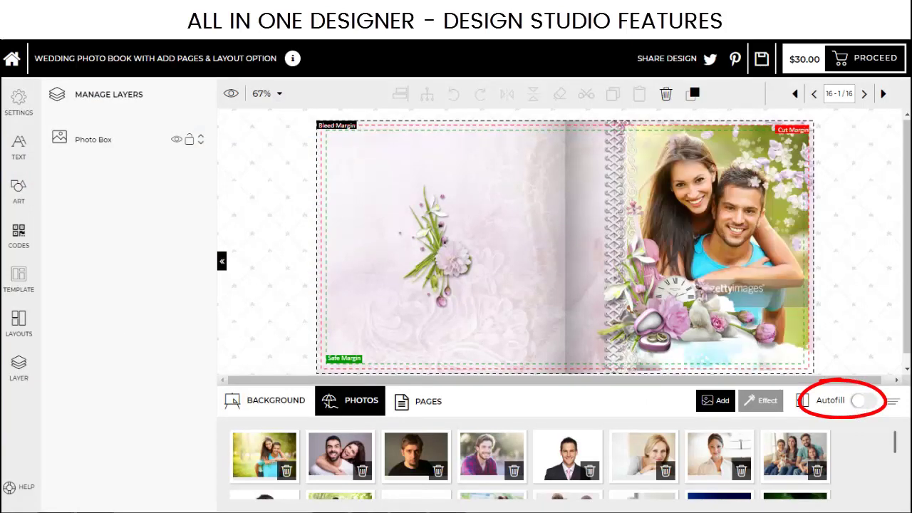
click(864, 95)
click(864, 94)
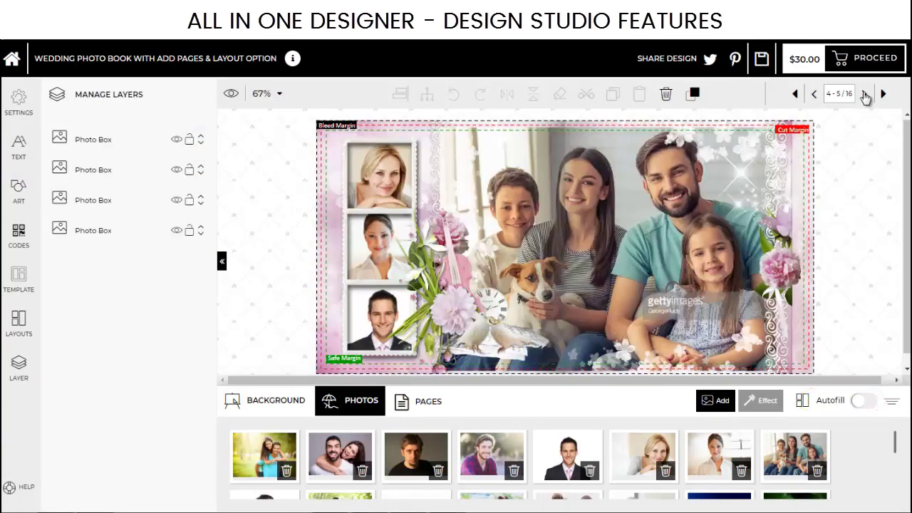
click(864, 94)
scroll(897, 443, down, 2)
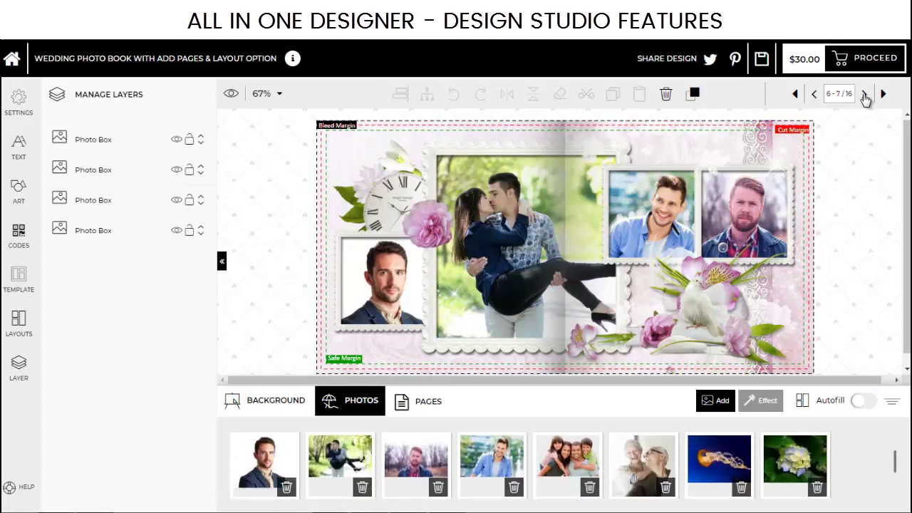
Continue past spread 12-13 to pages 14-15 and select the lower-left wedding photo.
click(864, 94)
click(864, 94)
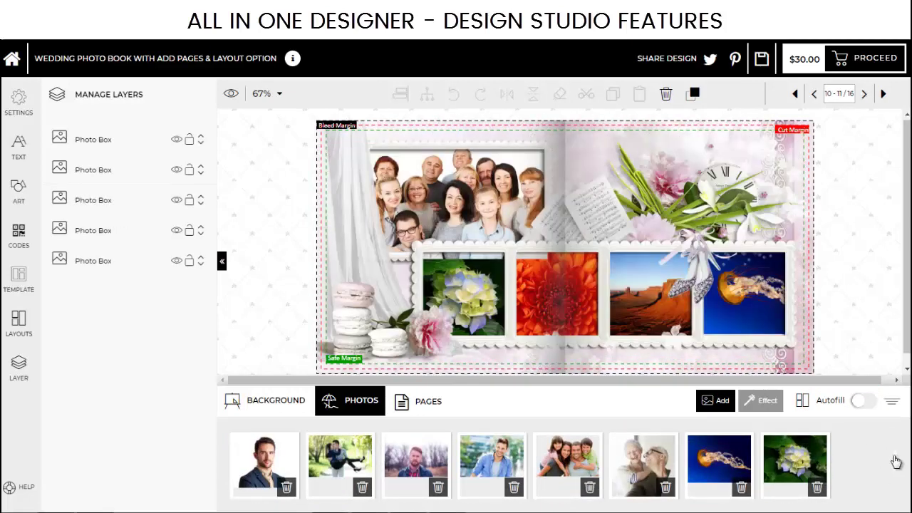
scroll(896, 461, down, 2)
click(864, 96)
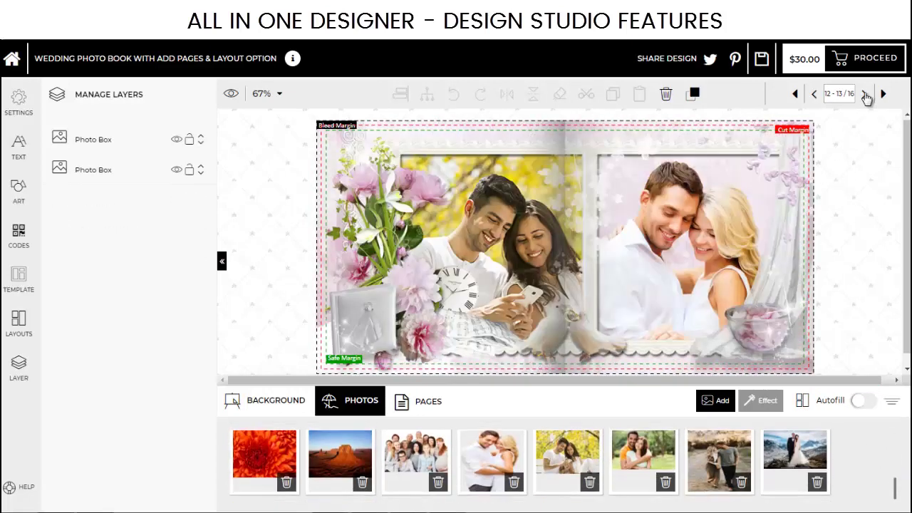
click(864, 95)
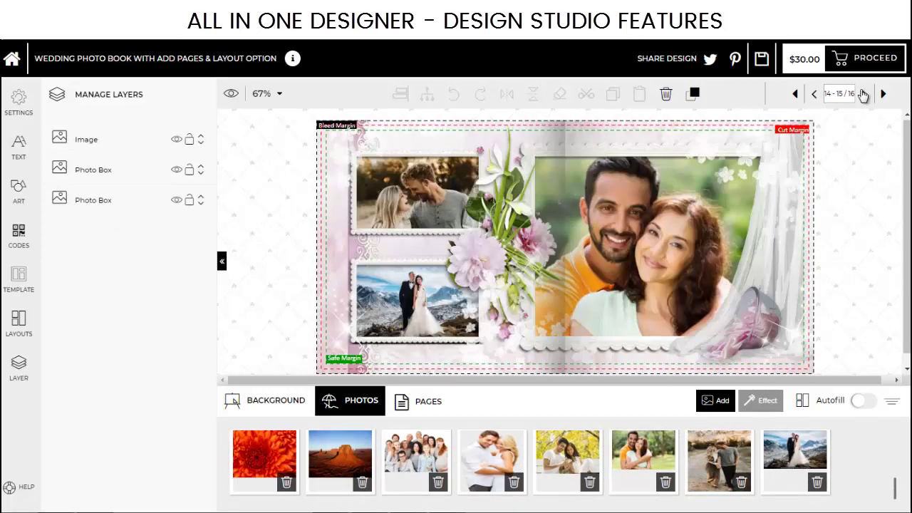
click(376, 297)
Preview circular, square, rounded and scalloped masks on the photo, then remove the mask.
click(761, 402)
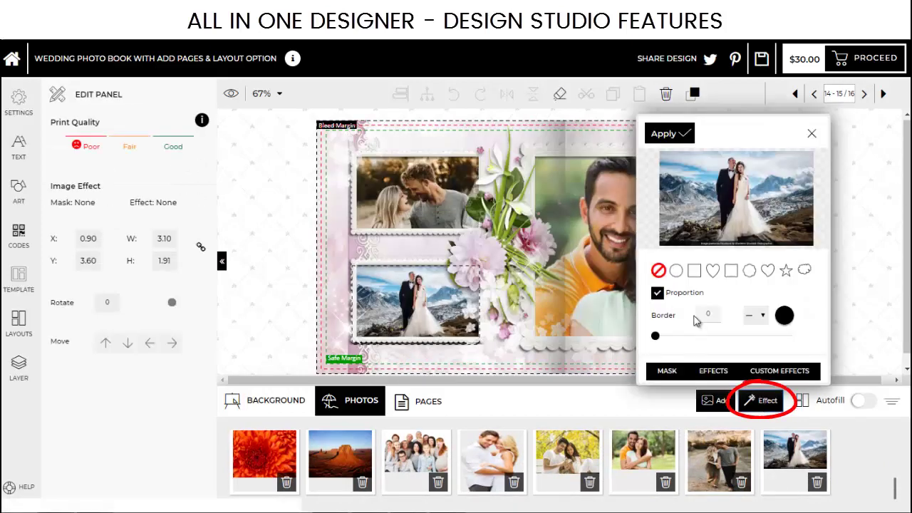
click(676, 272)
click(694, 272)
click(748, 271)
click(748, 273)
click(657, 272)
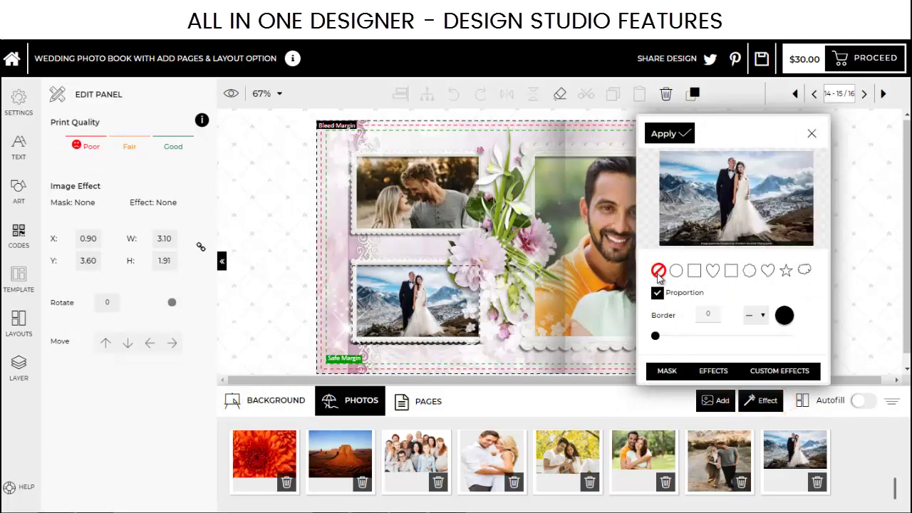
mouse_move(655, 335)
mouse_down()
mouse_move(682, 337)
mouse_move(655, 337)
mouse_up()
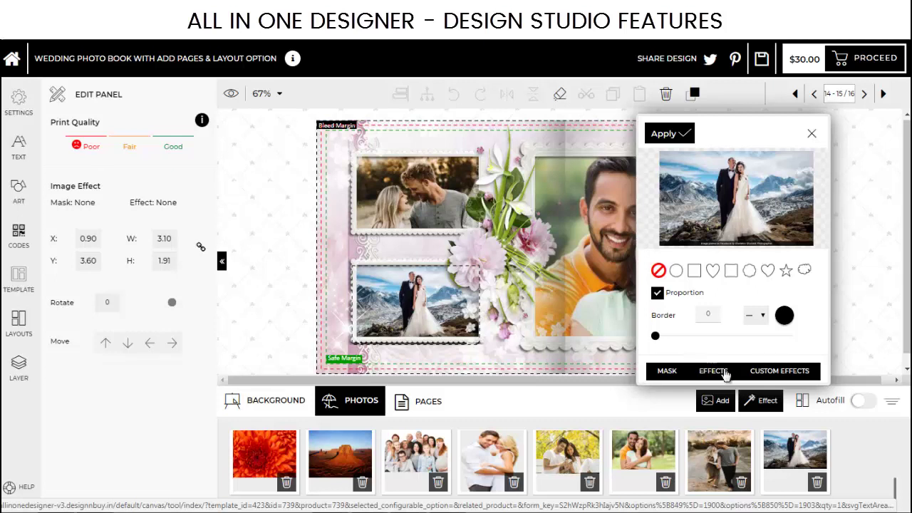
Apply the red Dusk effect to the lower-left mountain photo.
click(714, 372)
drag(692, 332, 805, 329)
click(796, 292)
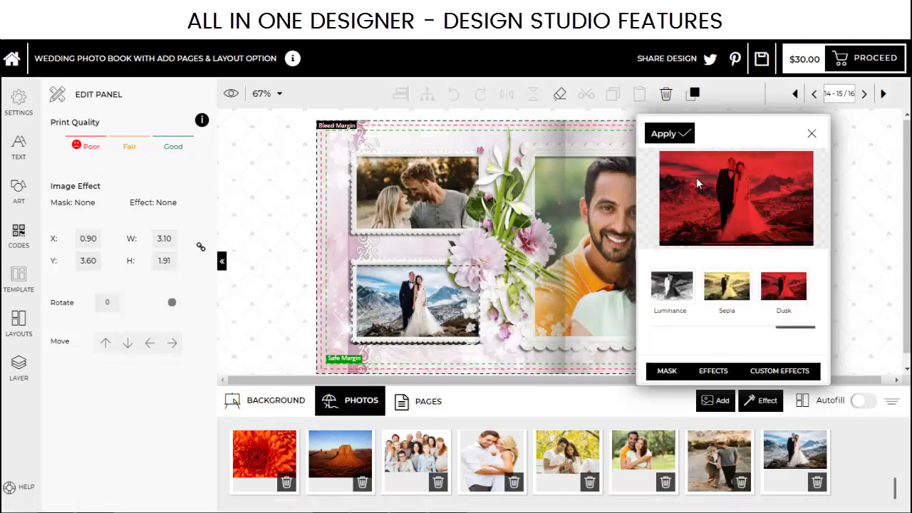
click(667, 134)
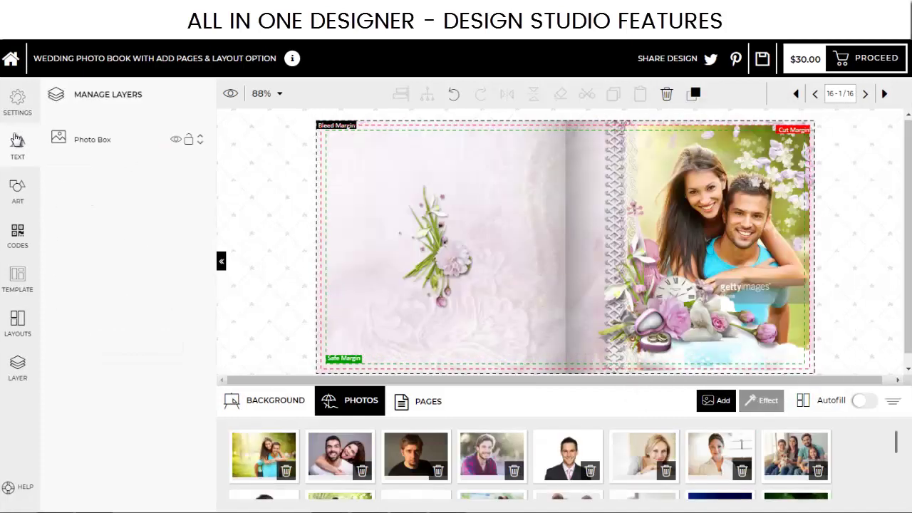
click(18, 146)
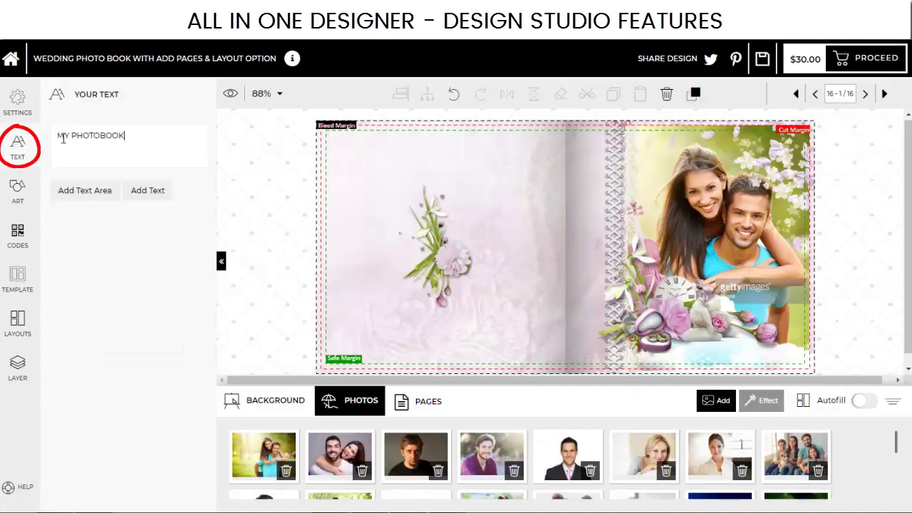
Add MY PHOTOBOOK text, rotate it to vertical and place it on the spine.
click(154, 199)
drag(565, 223, 592, 247)
drag(565, 336, 588, 350)
Style the spine title as red bold Aleo with a black outline of 3.
click(110, 210)
click(104, 267)
click(196, 211)
click(527, 120)
click(63, 249)
drag(63, 373, 106, 373)
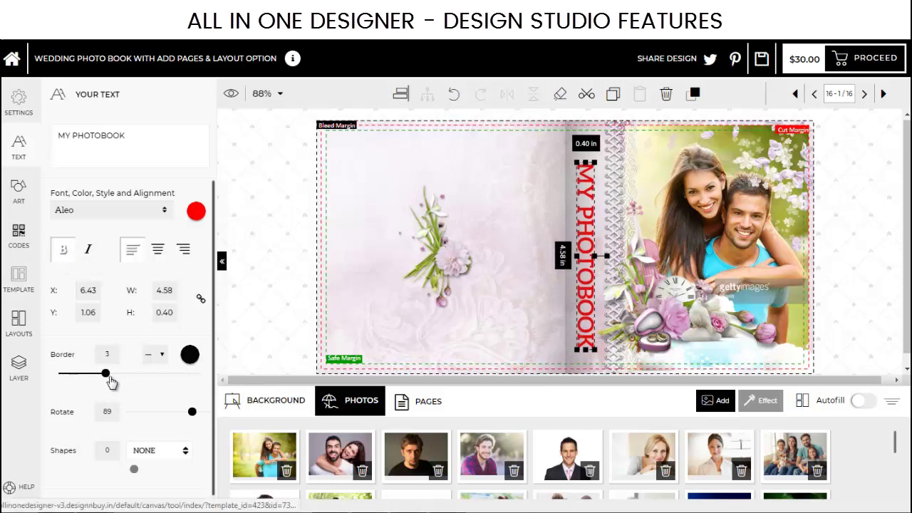
click(171, 345)
click(171, 346)
scroll(176, 369, down, 1)
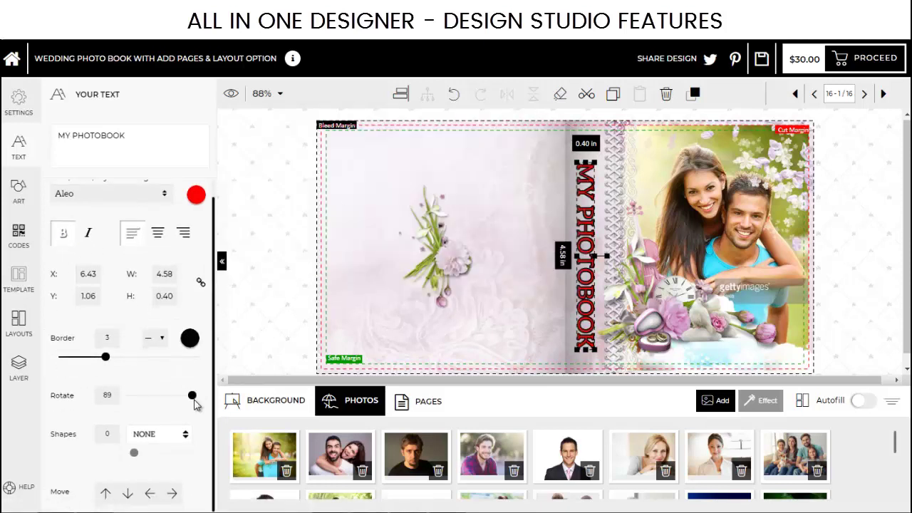
Try a curved text shape on the title, then revert it to straight.
click(157, 431)
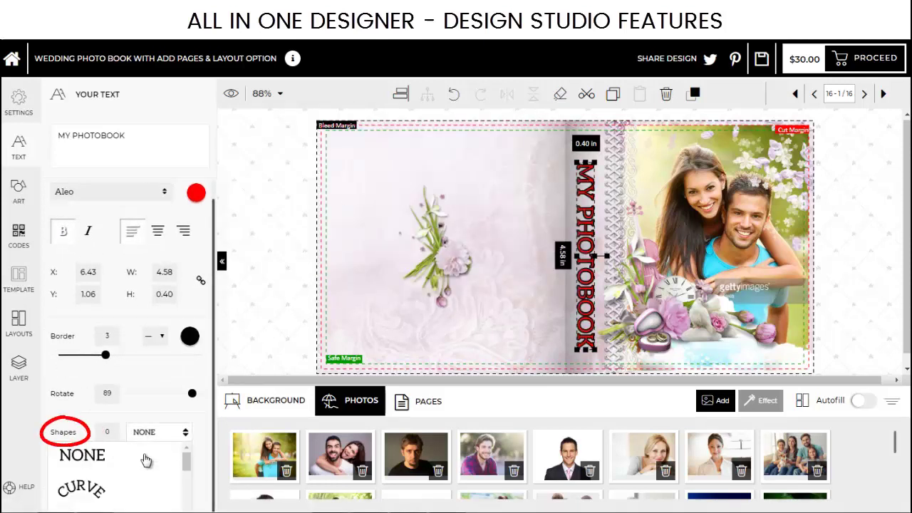
click(89, 490)
click(158, 431)
click(146, 451)
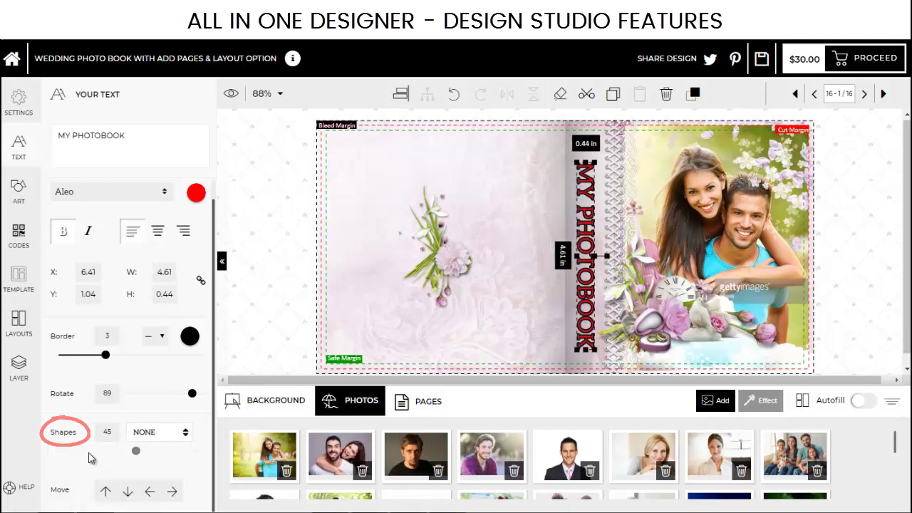
click(182, 436)
scroll(146, 466, down, 2)
scroll(146, 467, up, 3)
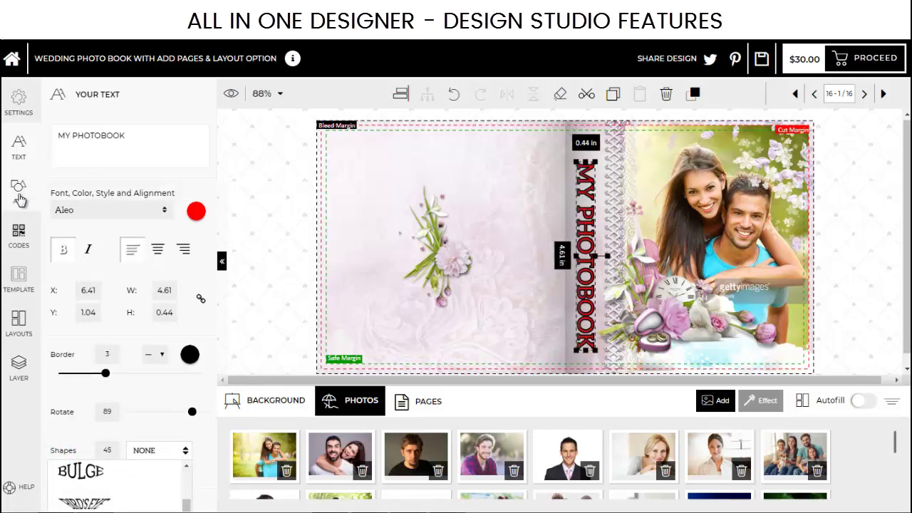
click(20, 191)
Add the colourful dots logo clipart and place it in the cover's top-left corner.
click(189, 202)
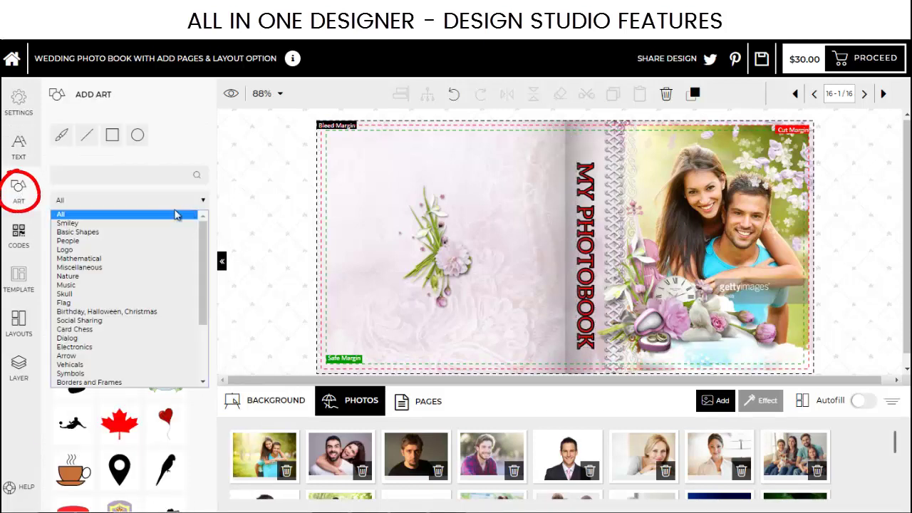
click(123, 251)
click(123, 240)
drag(627, 308, 412, 218)
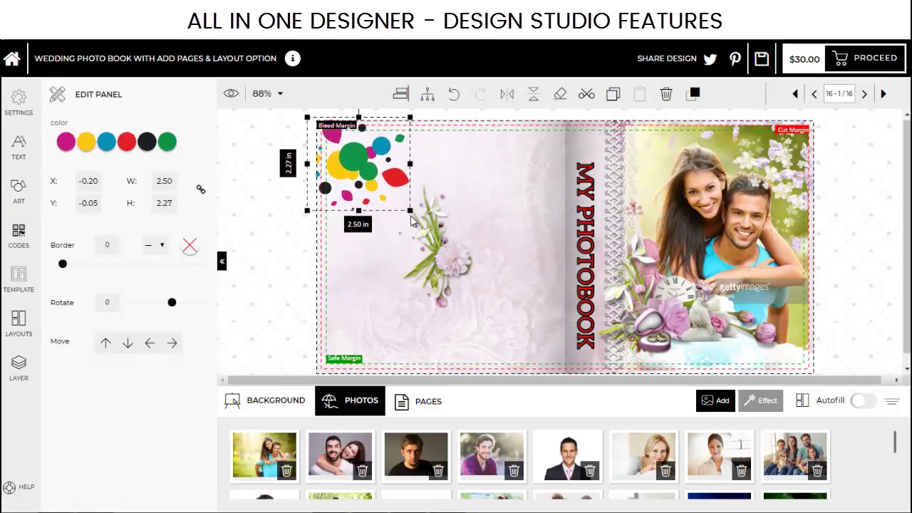
Recolour the logo's teal dots to pure blue.
click(108, 142)
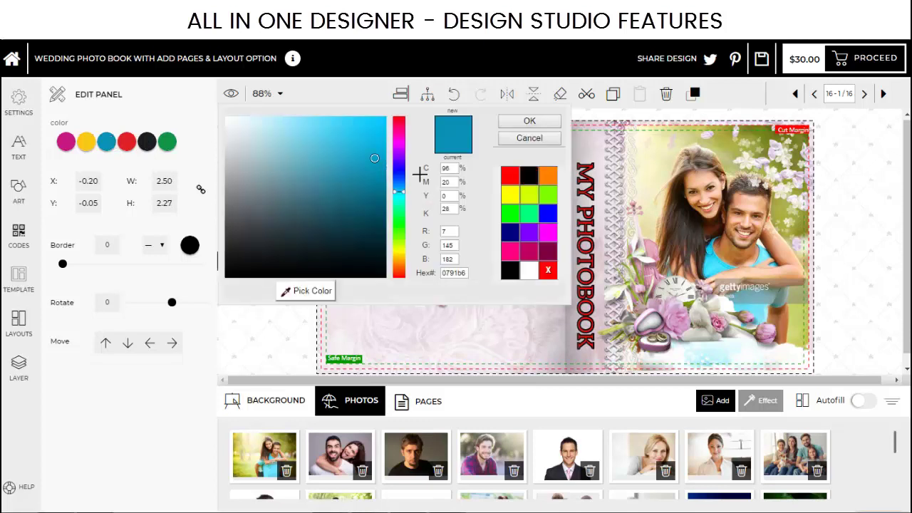
click(544, 217)
click(529, 120)
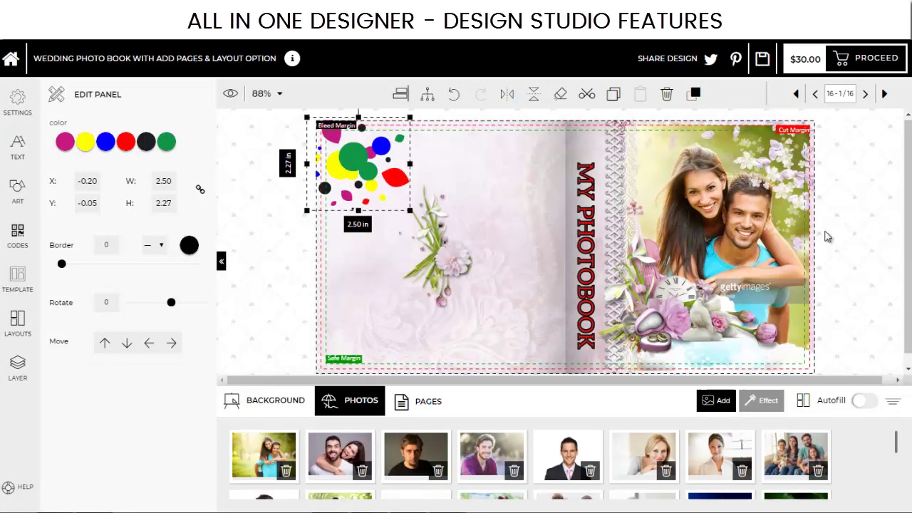
click(15, 186)
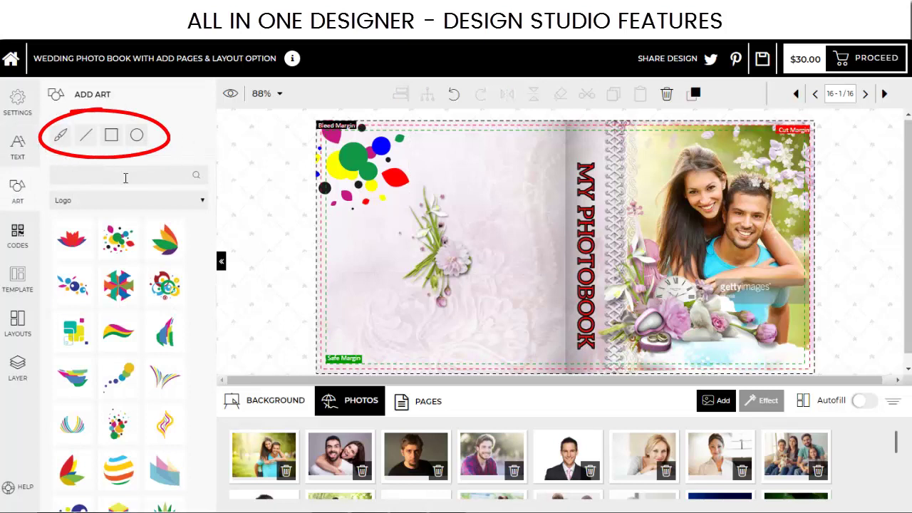
Toggle visibility of the ClipArt, MY PHOTOBOOK and Photo Box layers in the layer list.
click(18, 237)
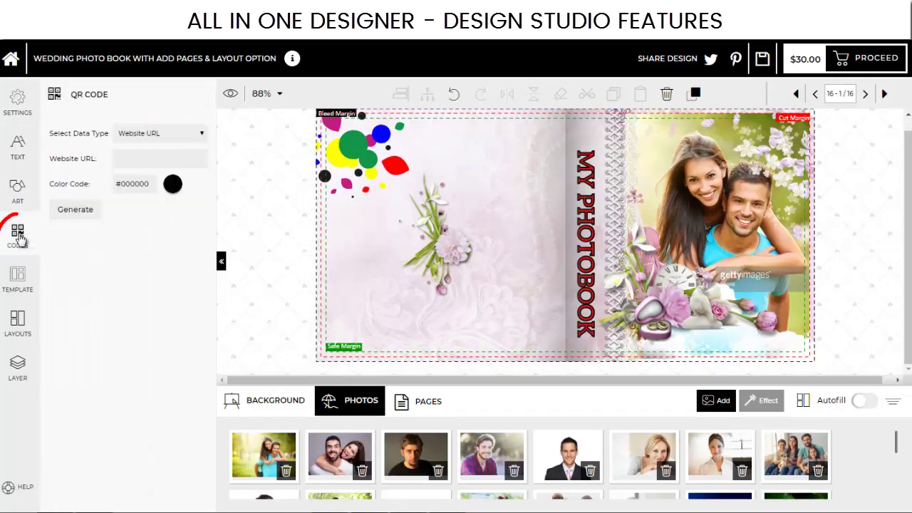
click(17, 364)
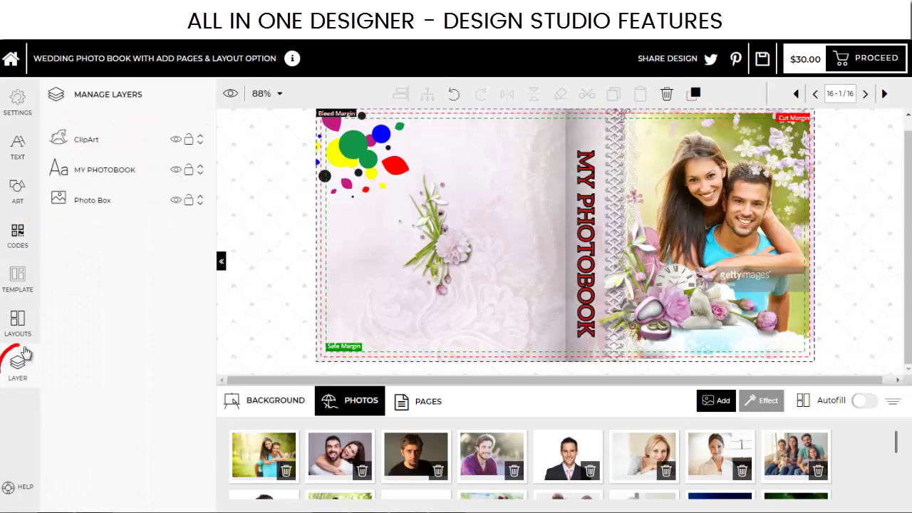
click(176, 139)
click(176, 140)
click(176, 170)
click(176, 169)
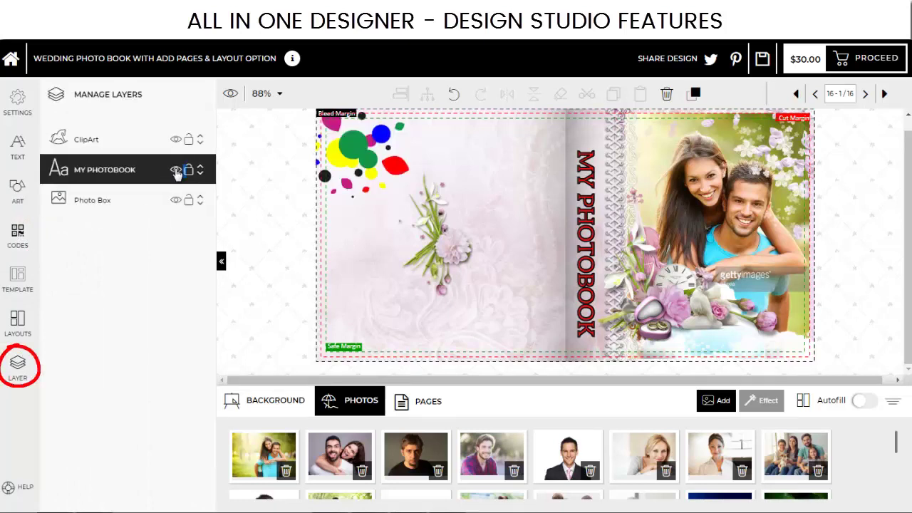
click(176, 200)
click(176, 200)
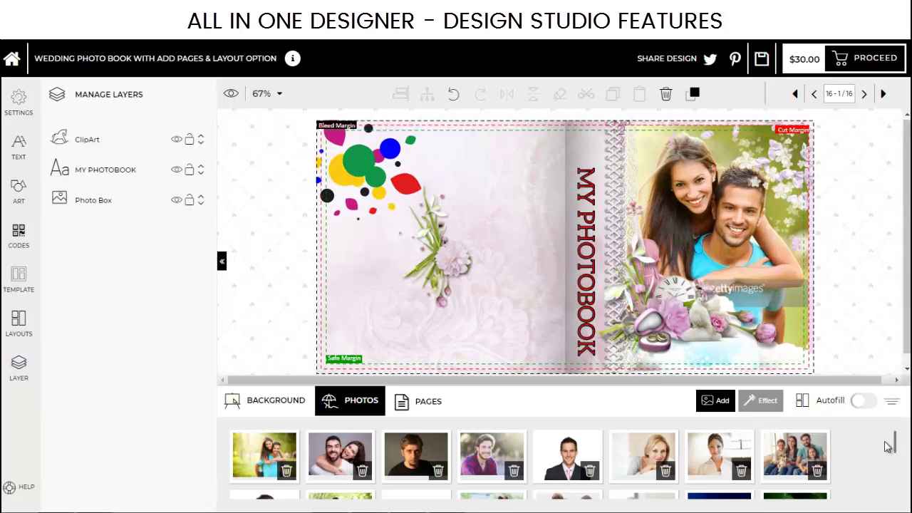
Delete the couple photo from the cover's right page.
scroll(527, 463, down, 5)
click(729, 229)
key(Delete)
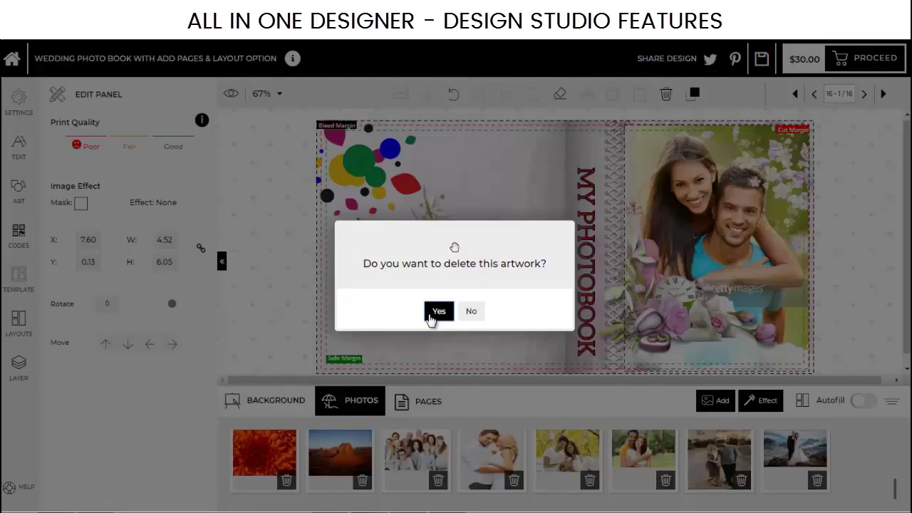
click(422, 310)
Add a walking-couple photo at the cover's top right, then collapse the photo tray.
click(719, 460)
drag(546, 255, 761, 192)
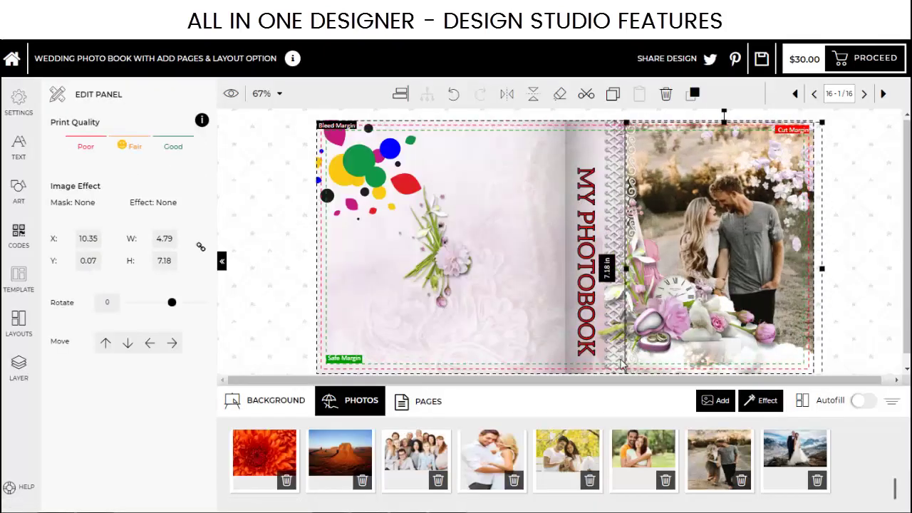
click(847, 251)
click(891, 402)
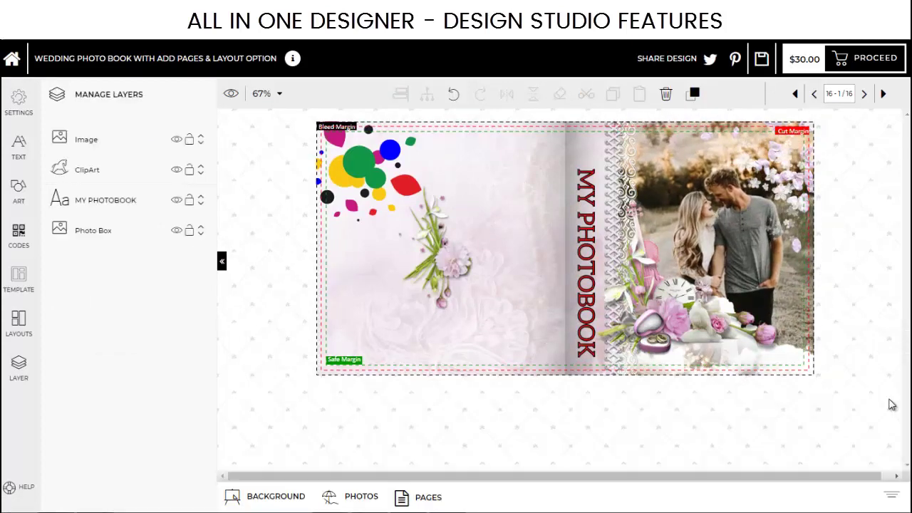
Preview the photobook and flip forward through eight spreads from the cover.
click(231, 93)
click(459, 56)
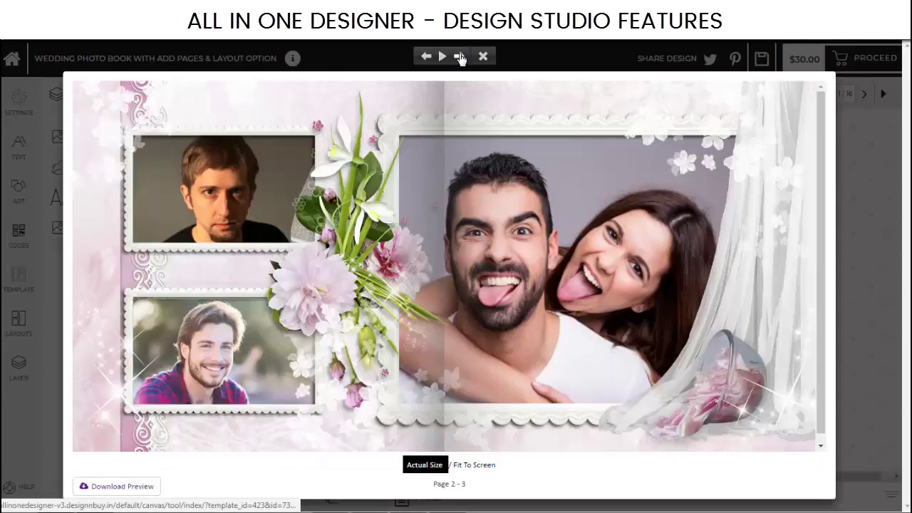
click(459, 56)
click(459, 56)
click(459, 57)
click(459, 57)
click(460, 57)
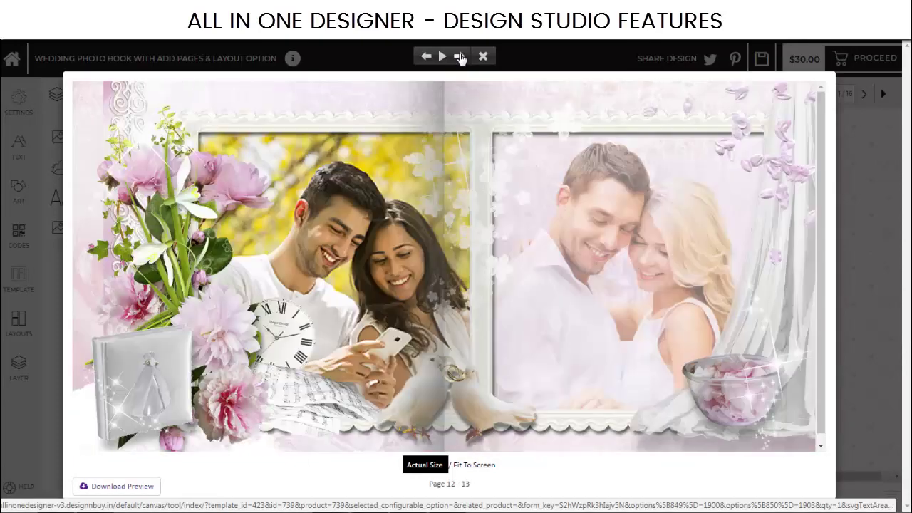
click(460, 57)
click(459, 57)
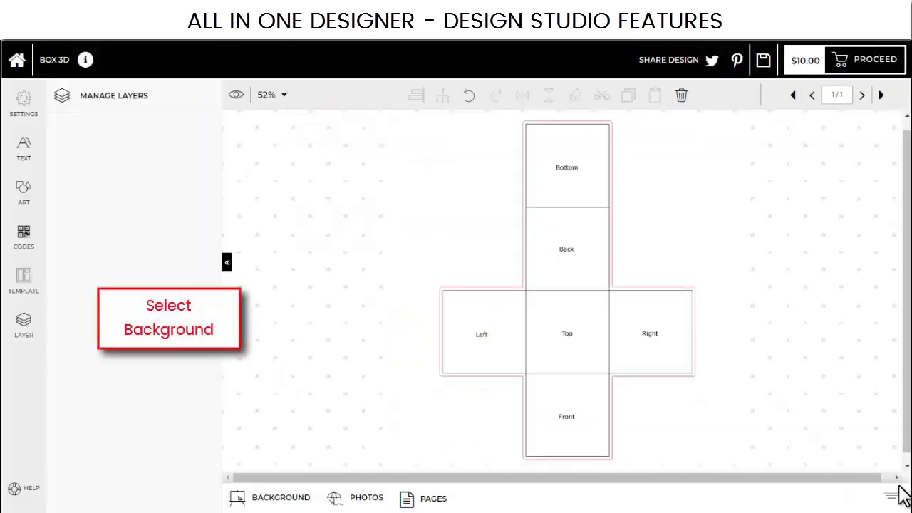
Apply the blue star background and add the striped Logo-category art to the box.
click(726, 460)
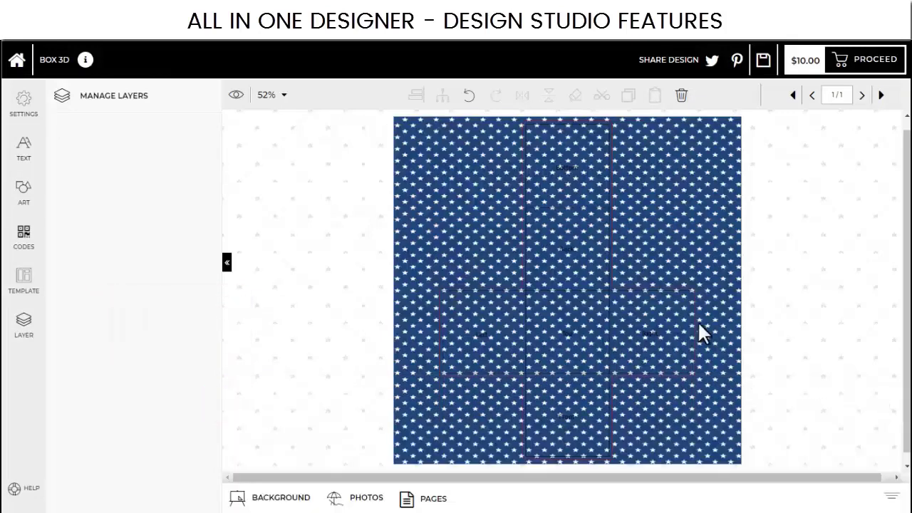
click(24, 188)
click(106, 201)
click(110, 261)
click(125, 290)
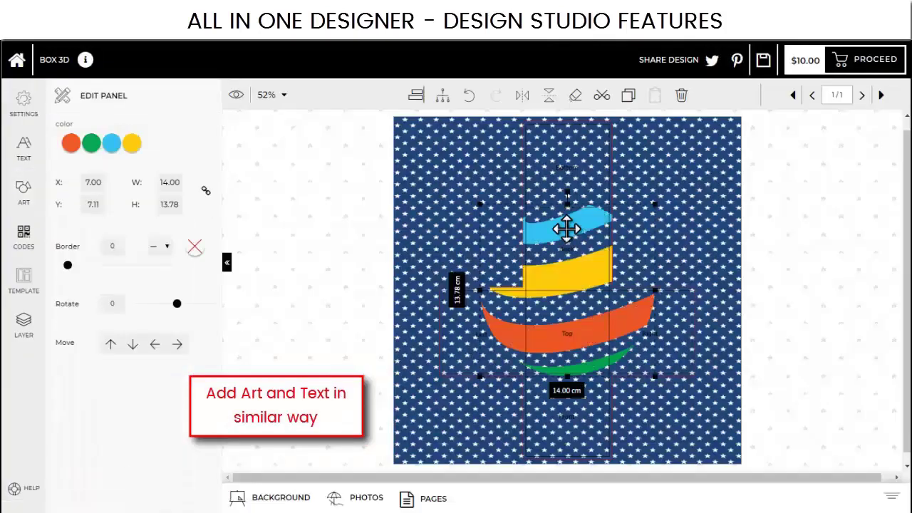
Add 'DESIGN'N'BUY' text in Arvo, narrow it, and move it onto the orange band.
click(23, 150)
text(DESIGN'N'BUY)
click(147, 197)
click(114, 210)
scroll(147, 275, down, 3)
click(147, 275)
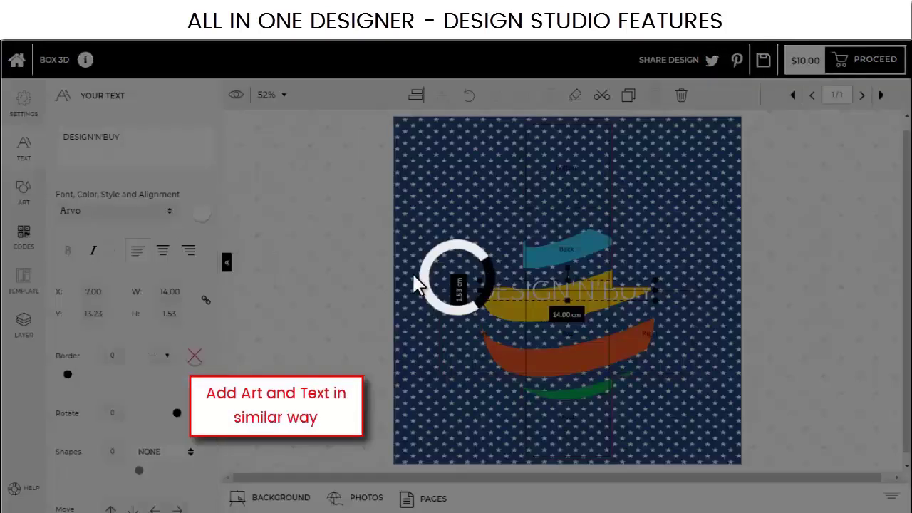
drag(570, 292, 576, 352)
drag(660, 356, 575, 359)
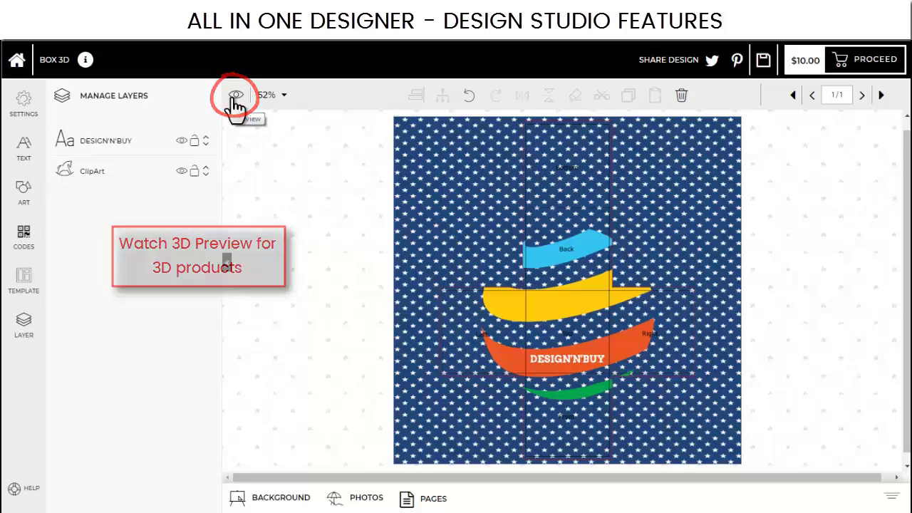
Preview the decorated box as a 3D render.
click(235, 98)
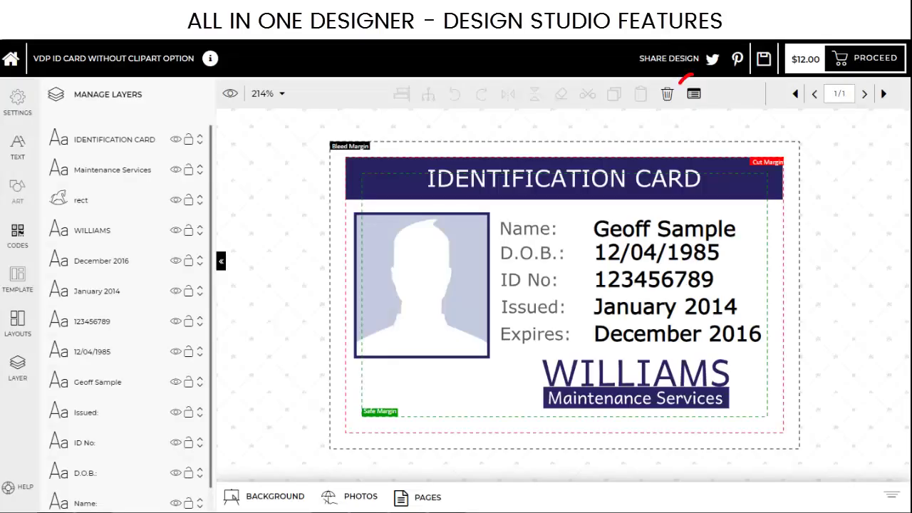
Import records from VDP LIST 1.csv with photos from ID IMAGES.zip into the data sheet.
click(693, 94)
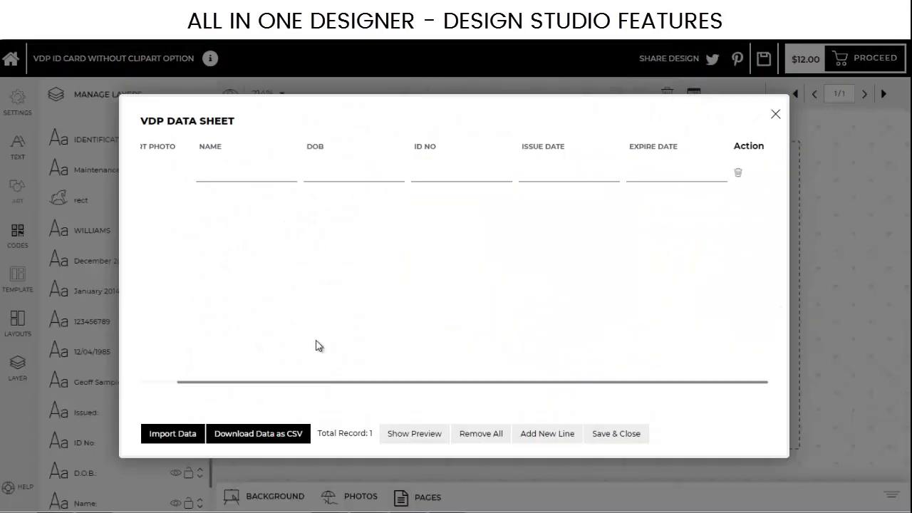
click(175, 434)
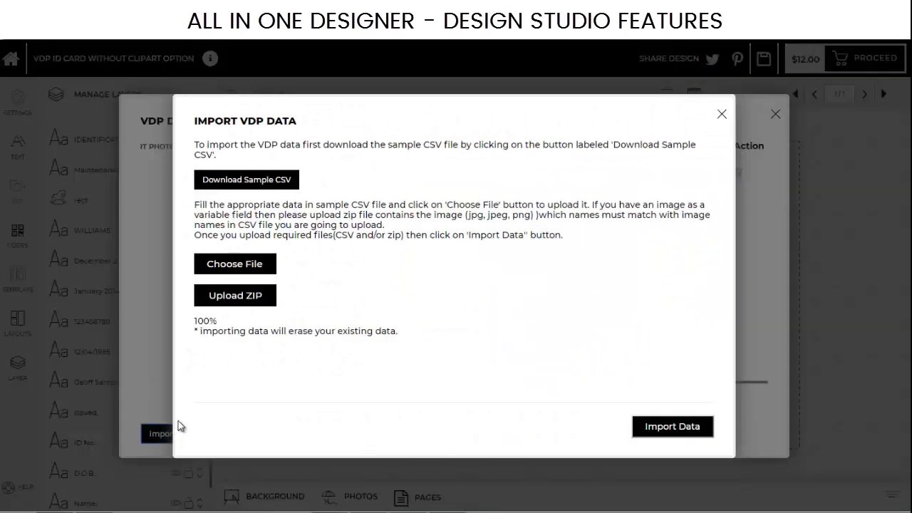
click(236, 265)
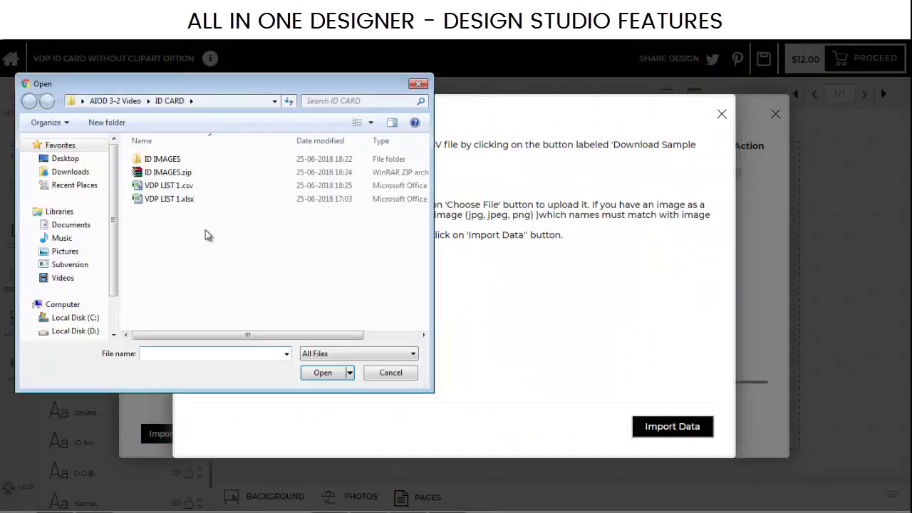
click(162, 186)
click(317, 375)
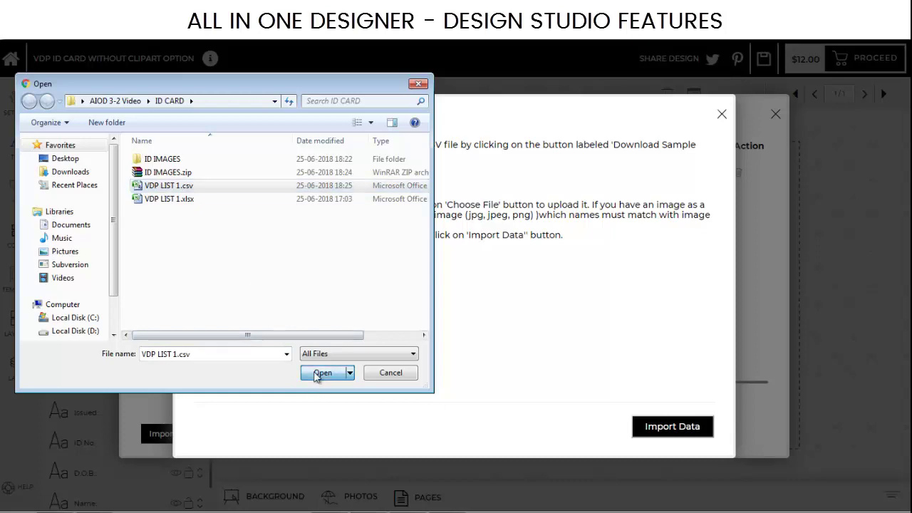
click(241, 296)
click(168, 173)
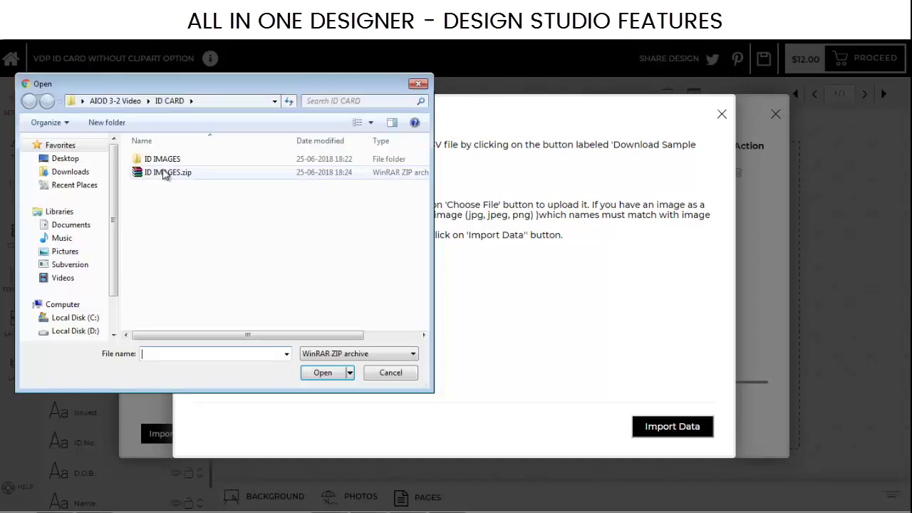
click(322, 373)
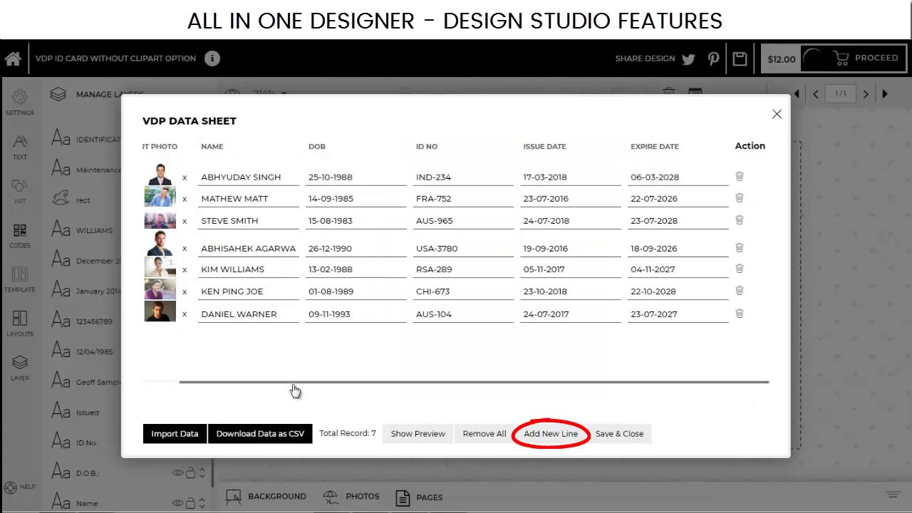
Append two empty record lines for nine total, then page through the ID card preview.
click(553, 435)
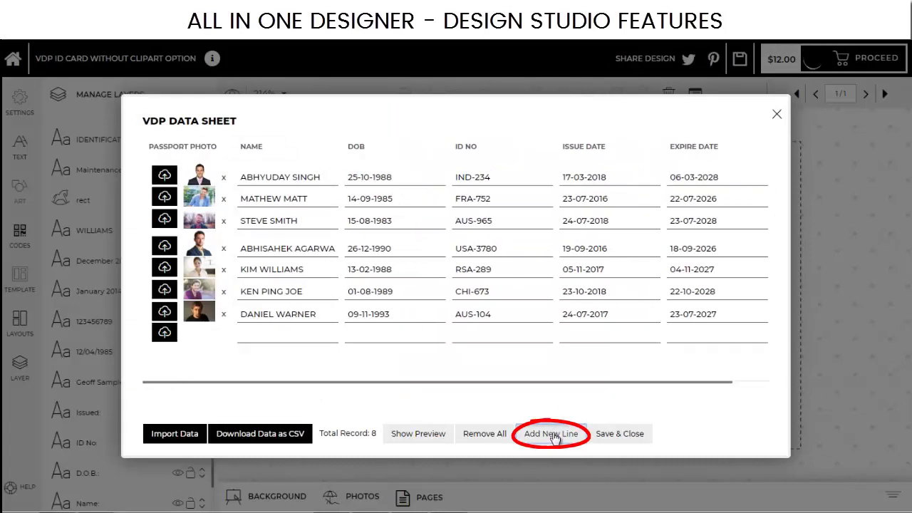
click(554, 434)
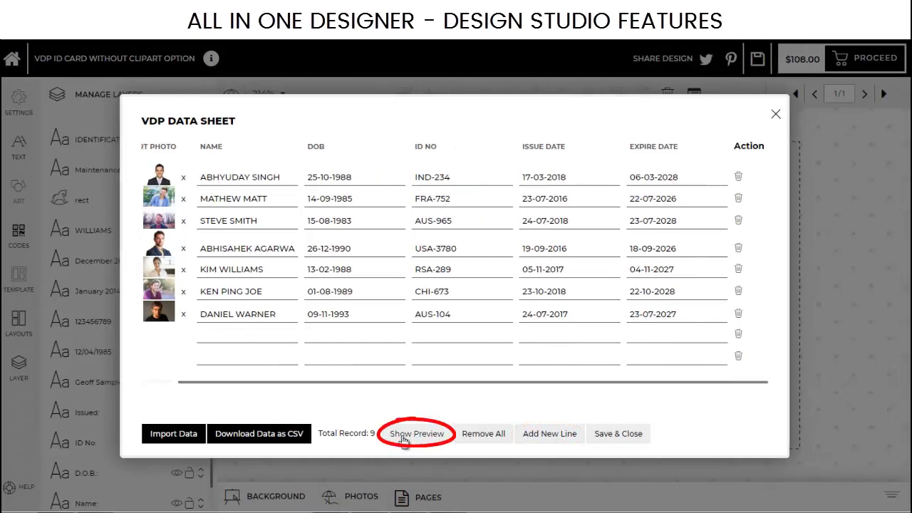
click(402, 437)
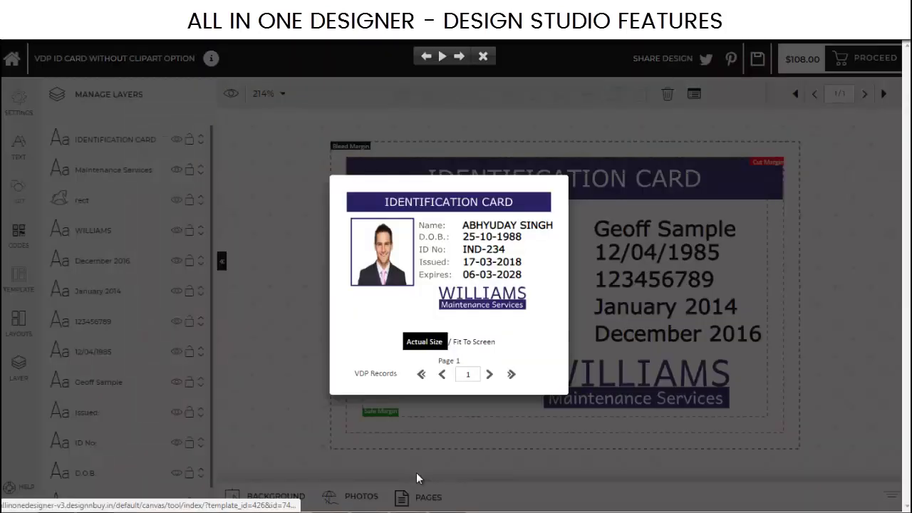
click(490, 374)
click(490, 374)
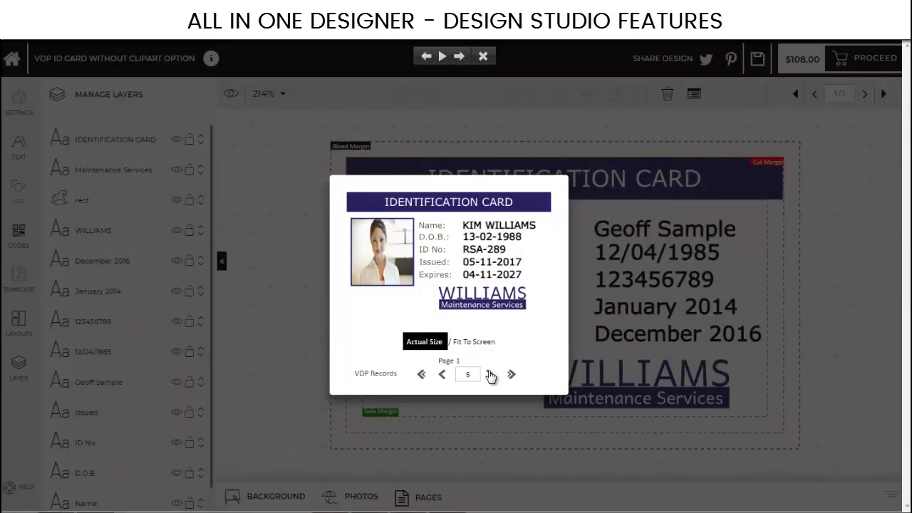
click(490, 374)
click(489, 374)
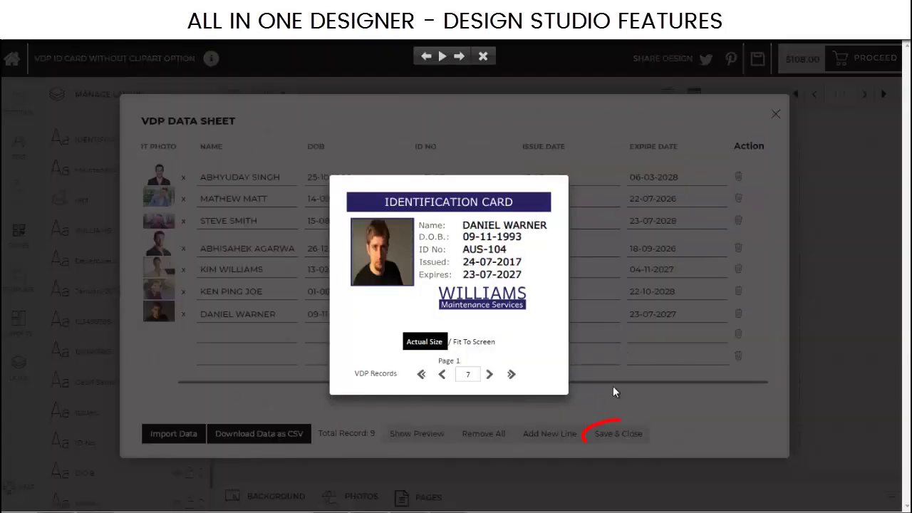
click(612, 385)
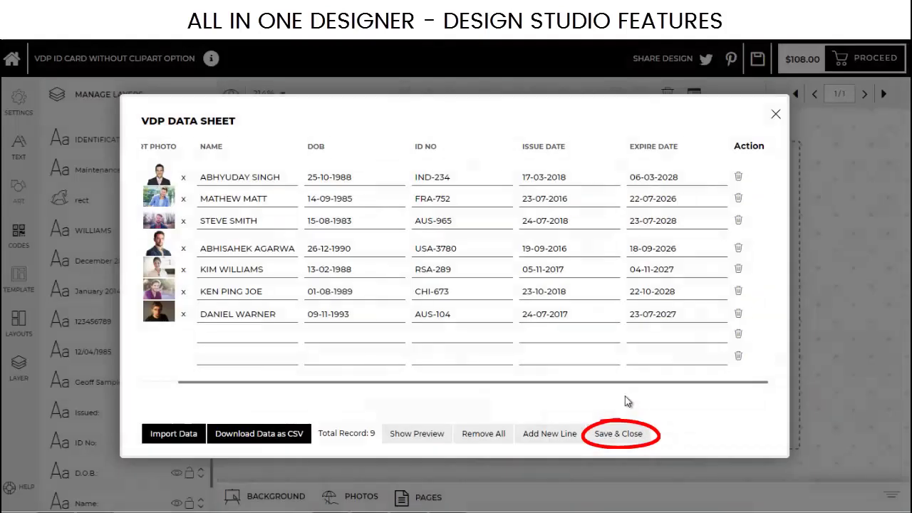
Save and close the VDP data sheet, confirming despite the empty records.
click(632, 439)
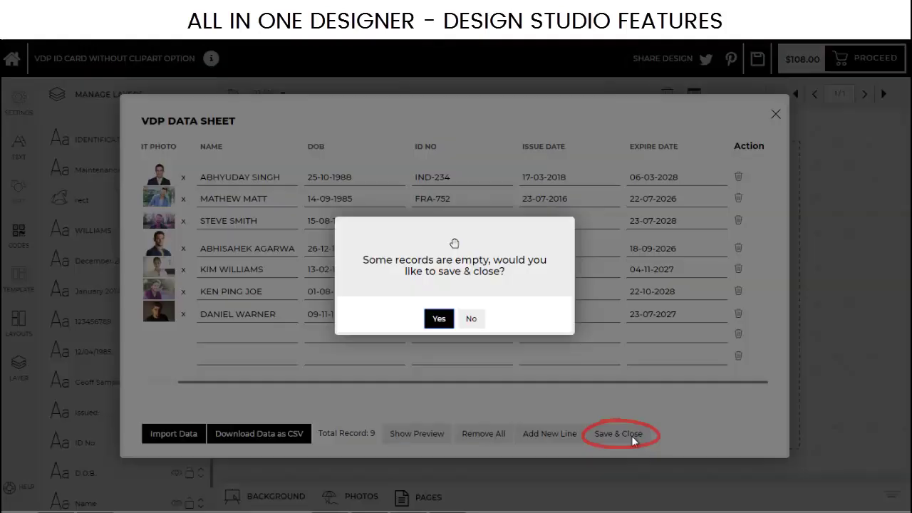
click(439, 319)
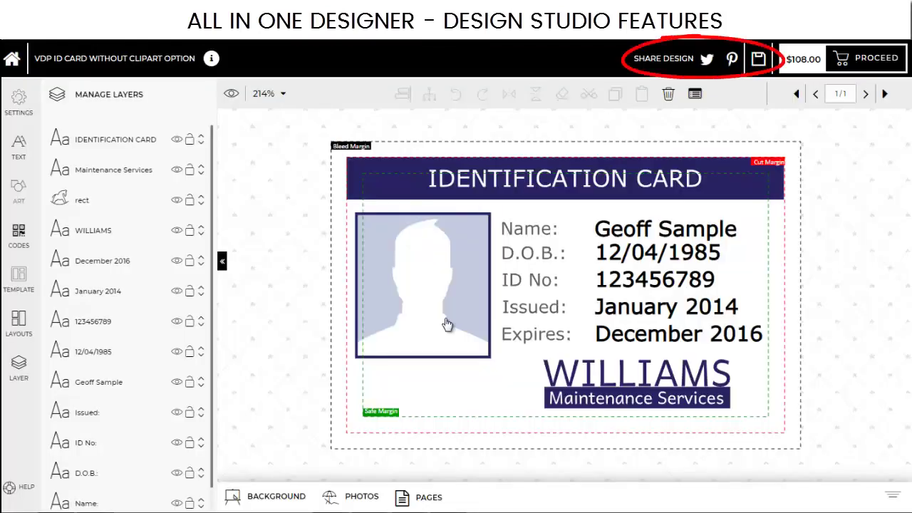